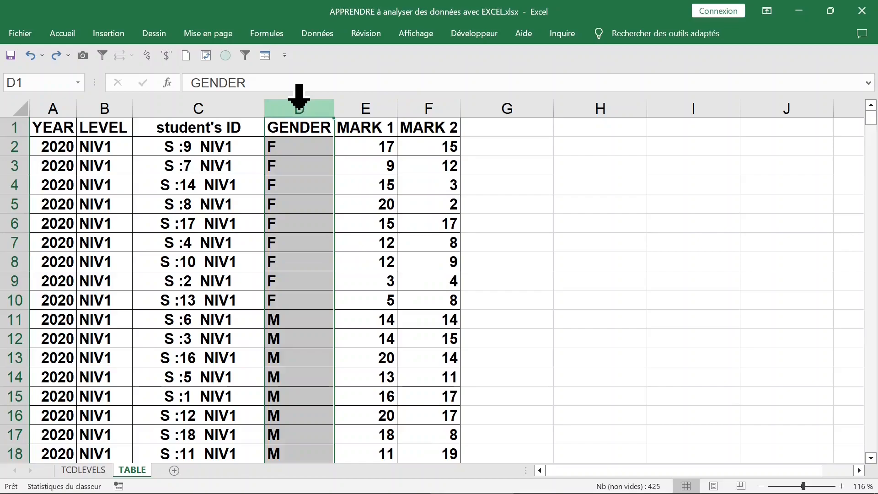
Copy the GENDER header from D1 and paste it into I1.
left_click(294, 144)
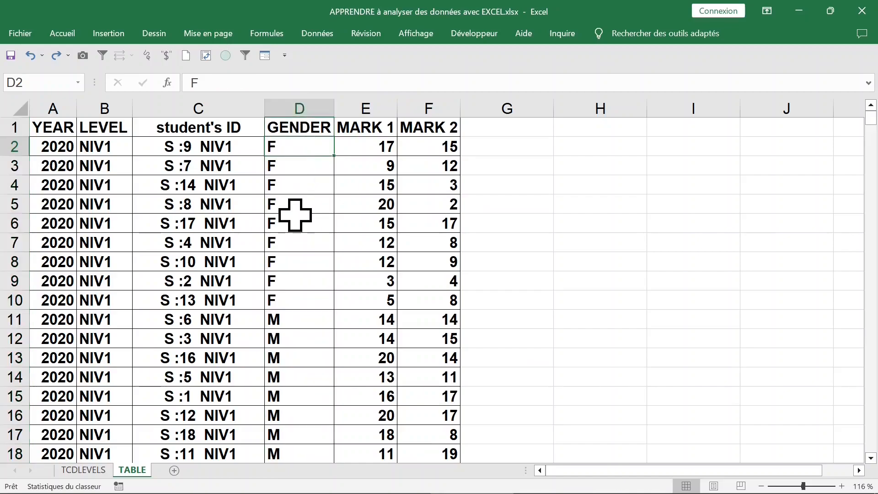
left_click(291, 167)
left_click(314, 128)
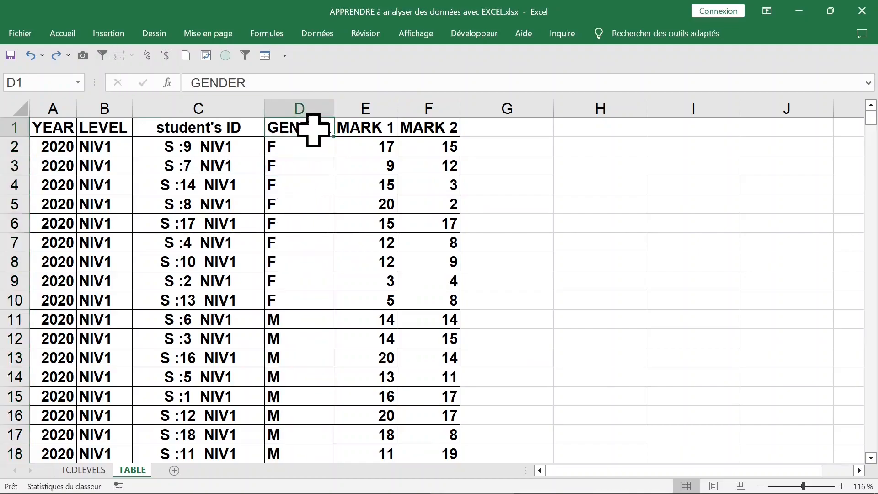
right_click(314, 129)
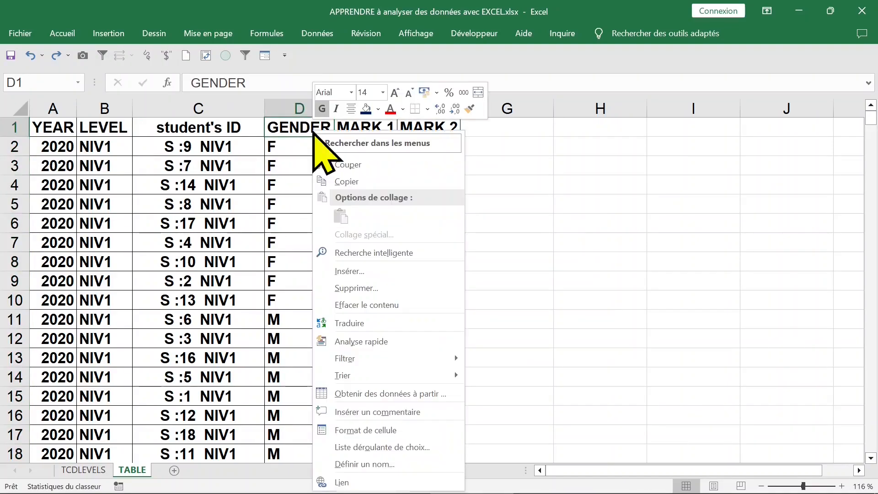
left_click(361, 181)
right_click(676, 132)
left_click(707, 213)
List the gender codes below the pasted header: M in I2 and F in I3.
key("Down")
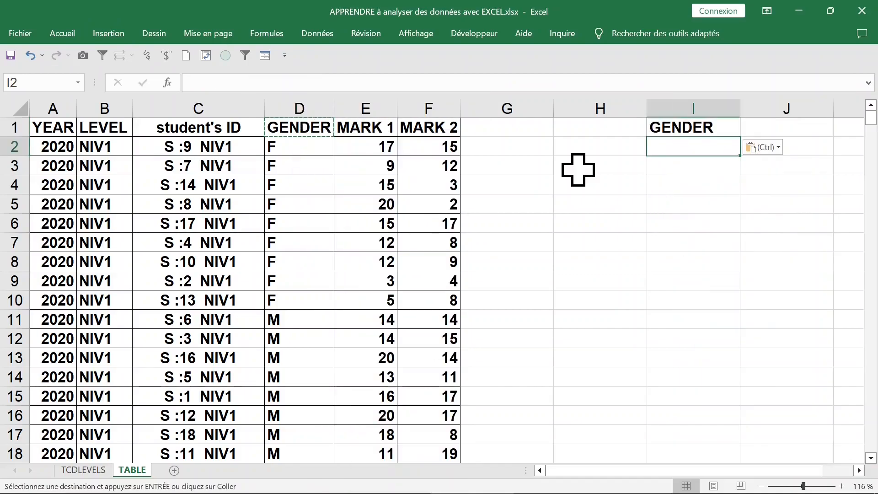
type("M")
key("Return")
type("F")
Count the M entries in J2 with =NB.SI($D$2:$D$425;I2) and fill the formula down to J3.
double_click(754, 147)
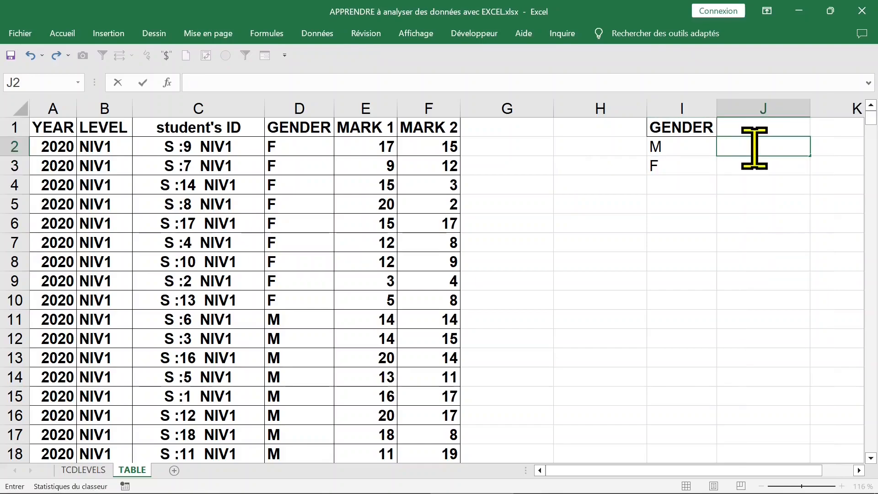
type("nb")
key("BackSpace")
key("BackSpace")
type("=")
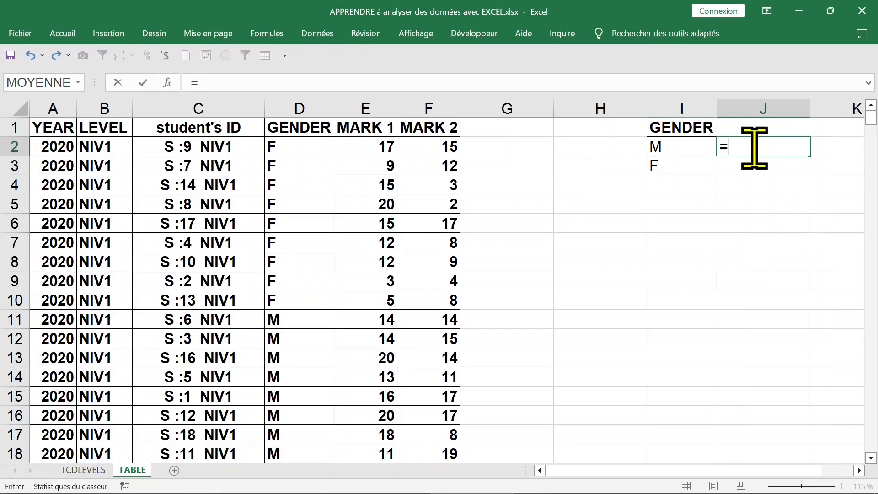
type("nb")
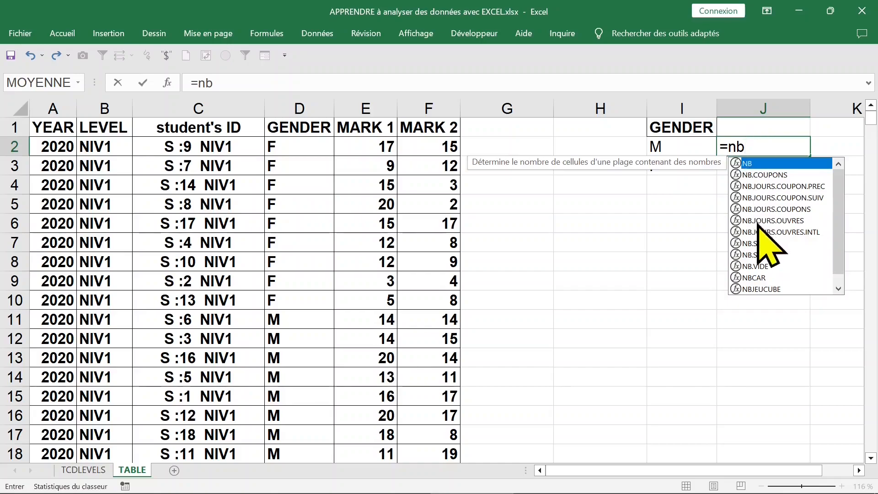
left_click(755, 244)
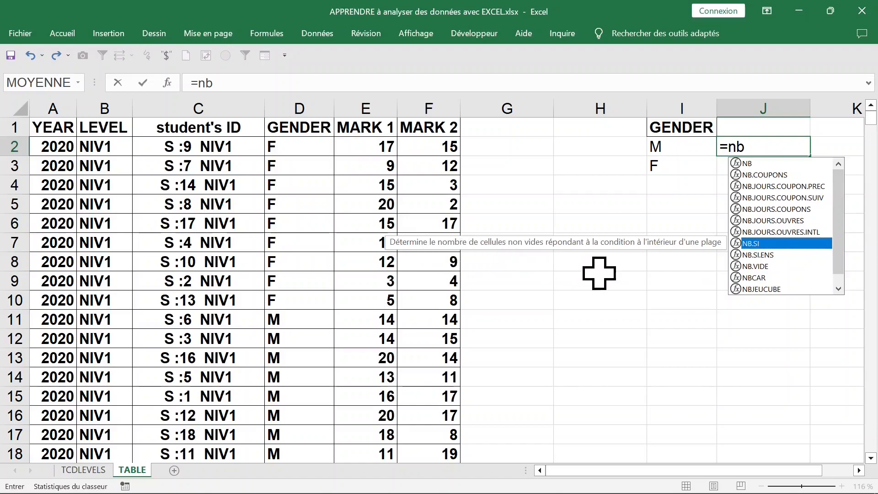
double_click(752, 243)
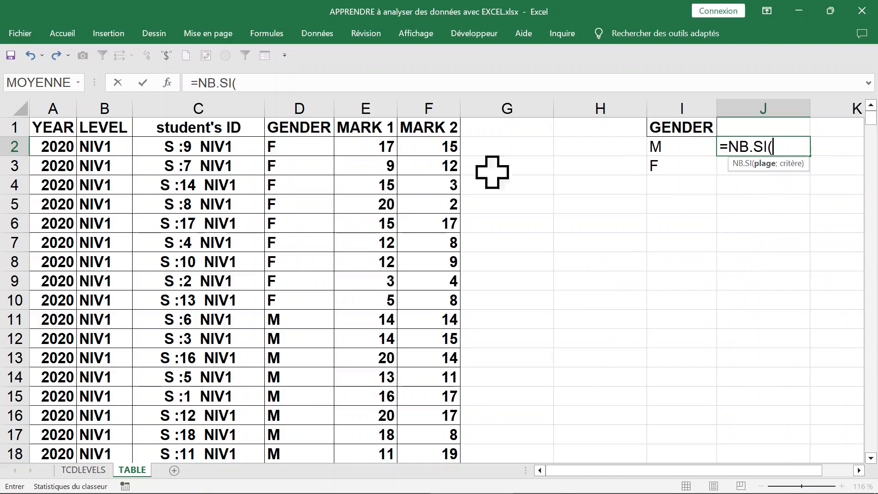
left_click(288, 148)
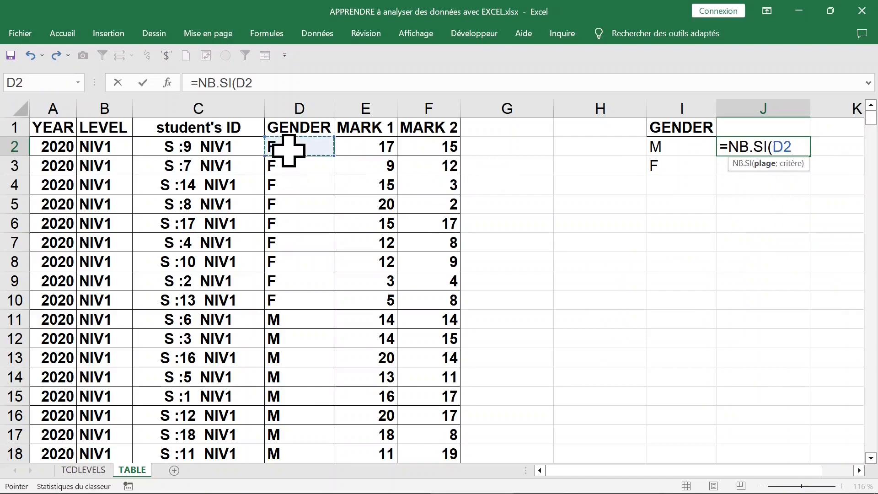
key("ctrl+shift+Down")
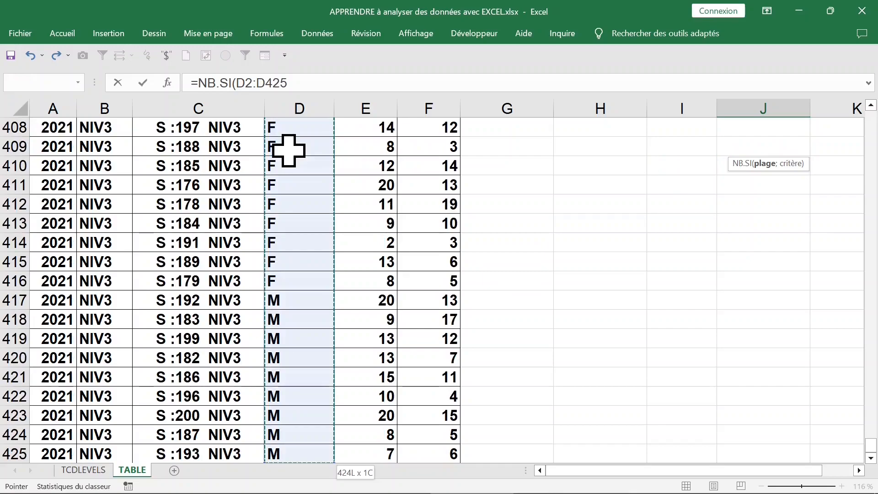
key("F4")
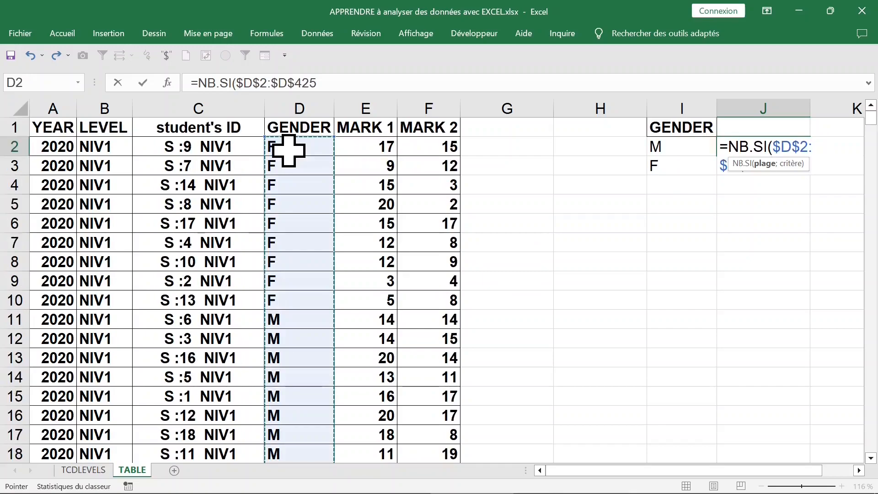
type(";")
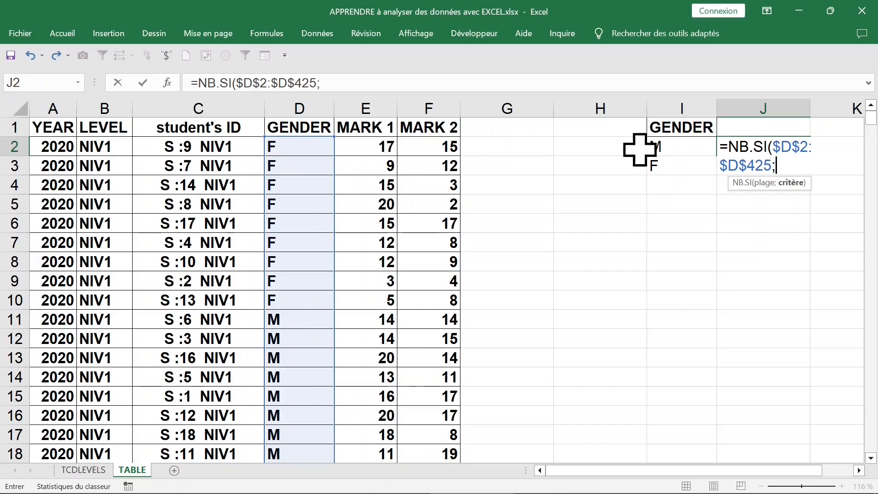
left_click(668, 146)
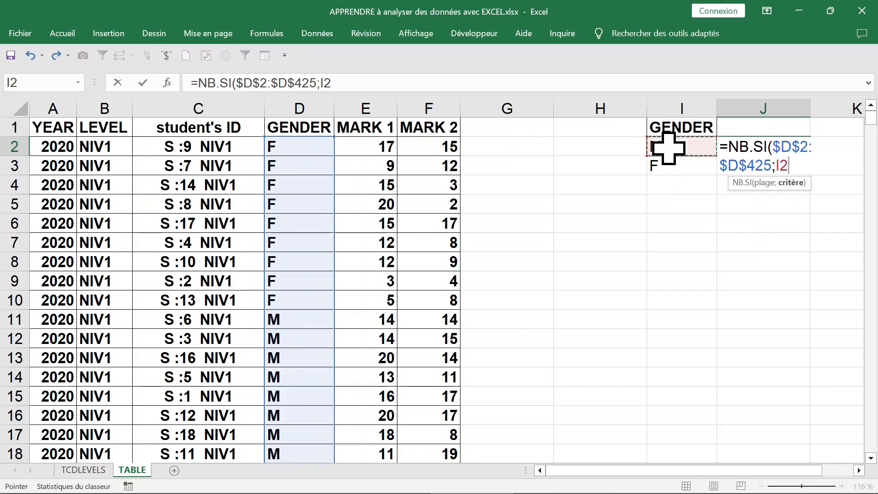
key("Return")
left_click(760, 147)
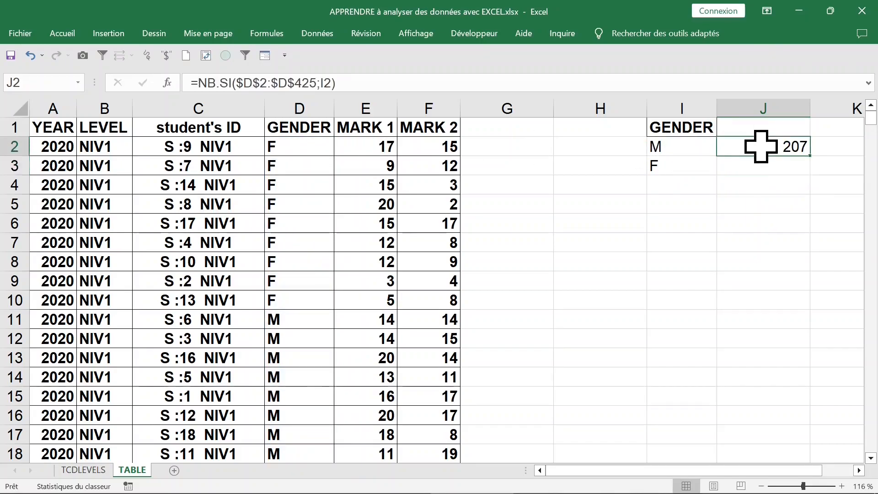
left_click_drag(811, 160, 808, 172)
Total the two gender counts in J4 with =SOMME(J2:J3).
left_click(761, 187)
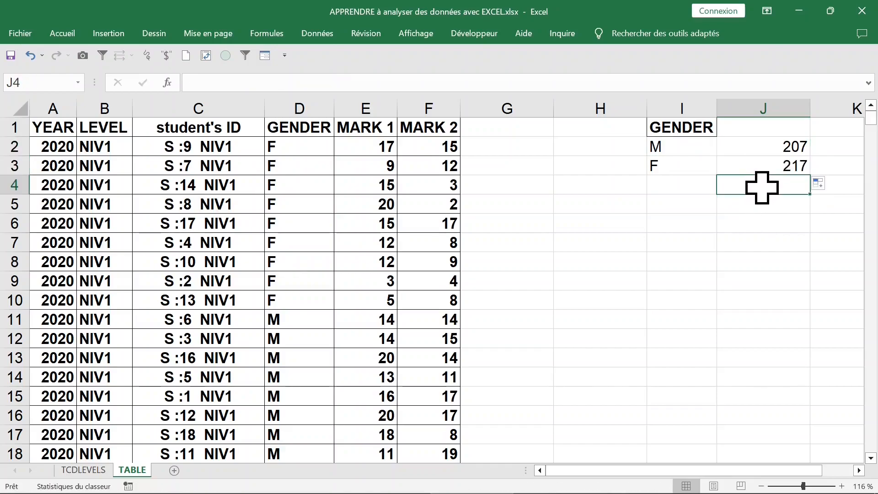
left_click(69, 33)
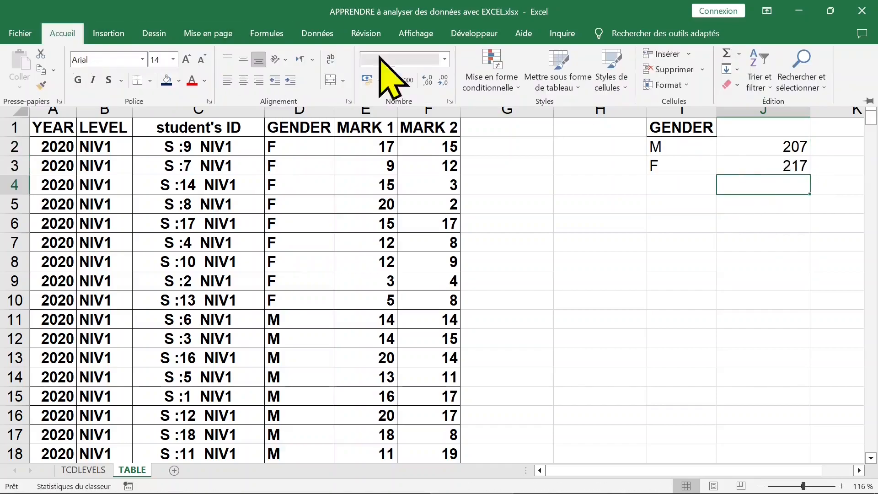
left_click(726, 54)
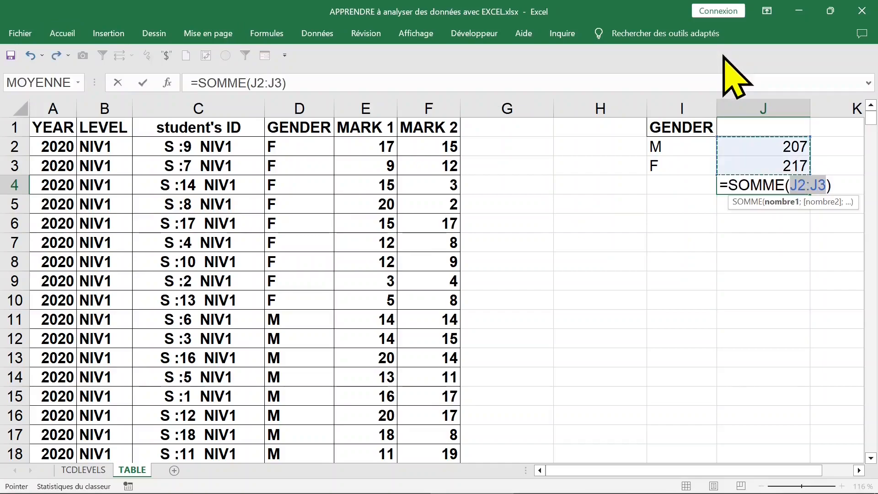
key("Return")
Count all filled gender cells in H2 with =NBVAL(D2:D425).
left_click(546, 130)
left_click(569, 131)
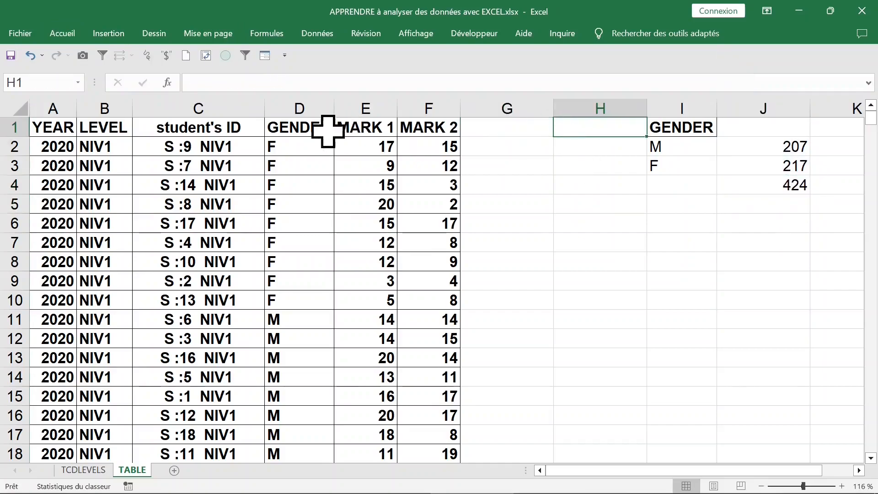
left_click(342, 132)
left_click(590, 148)
type("=nb")
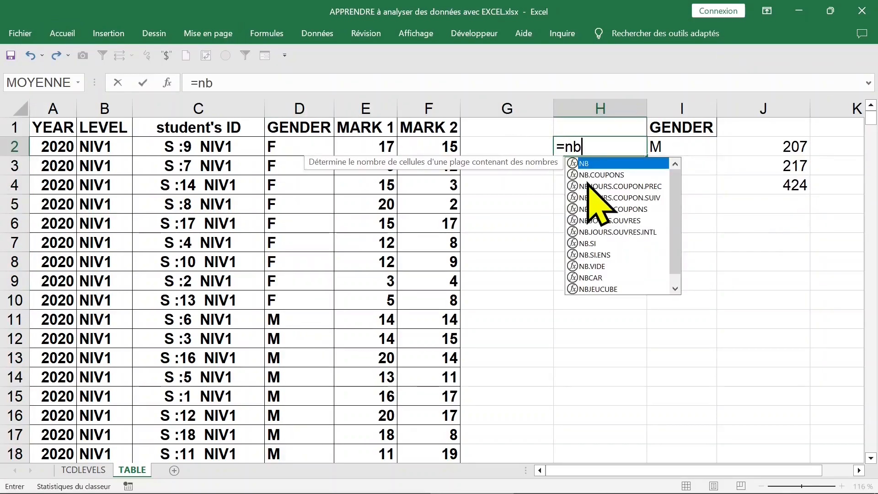
type("va")
key("Tab")
left_click(284, 151)
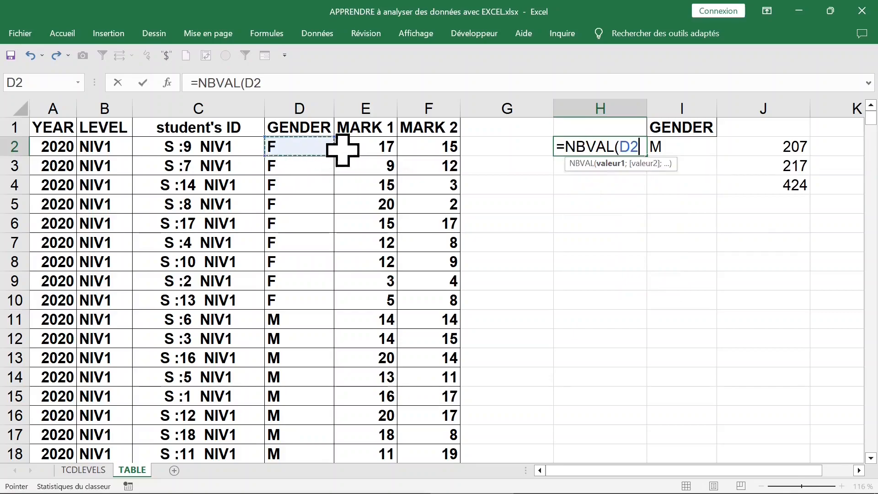
key("ctrl+shift+Down")
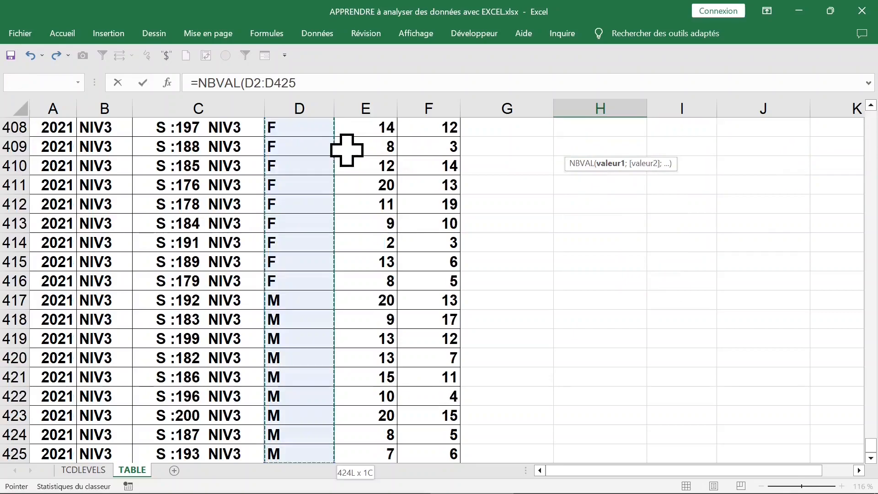
key("Return")
scroll(389, 180, "up", 1)
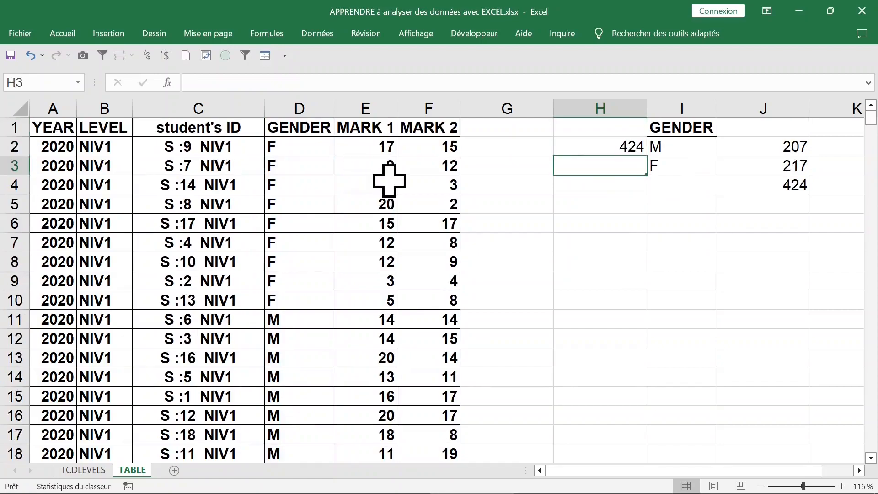
Compare the results in H2 and J4, and clear both cells.
left_click(631, 147)
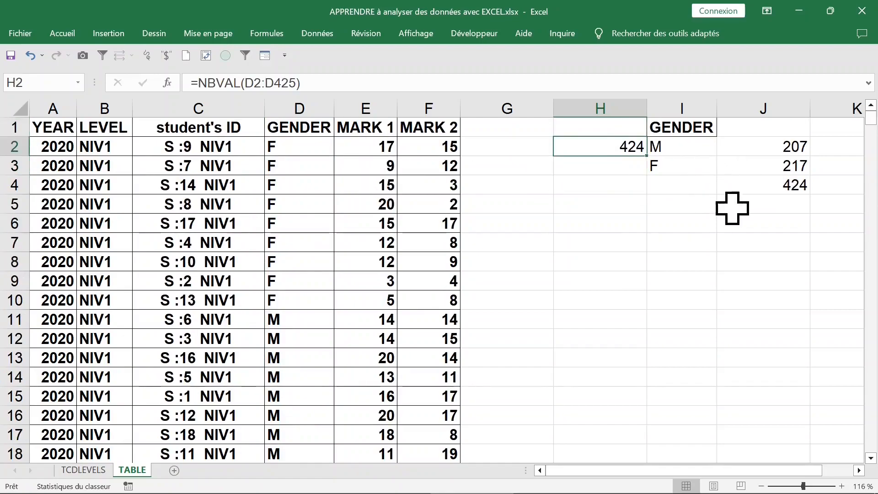
left_click(769, 187)
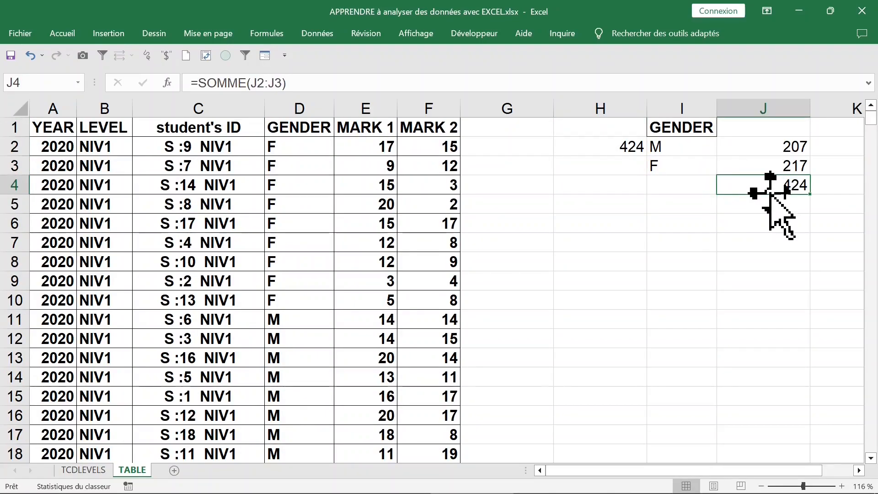
key("Delete")
left_click(629, 149)
key("Delete")
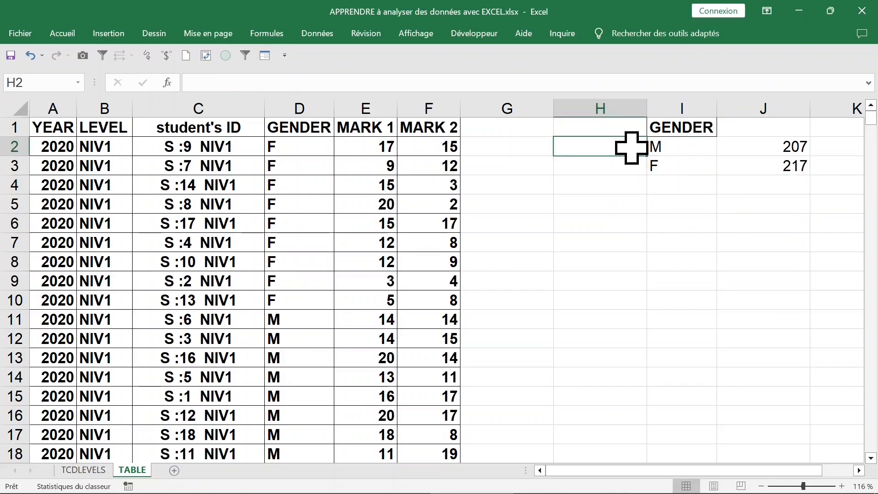
Fit column J's width to its contents and enter the formula =J2/$J$2+$J$3 in K2.
left_click(777, 146)
double_click(808, 109)
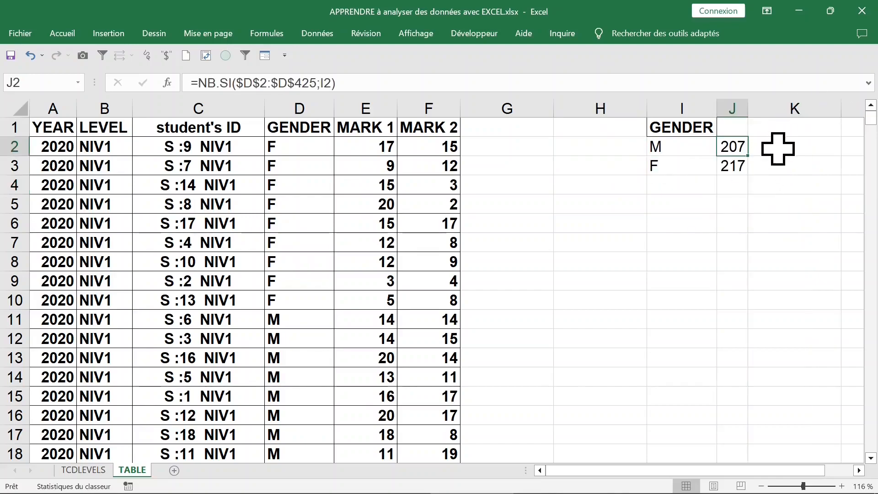
left_click(786, 147)
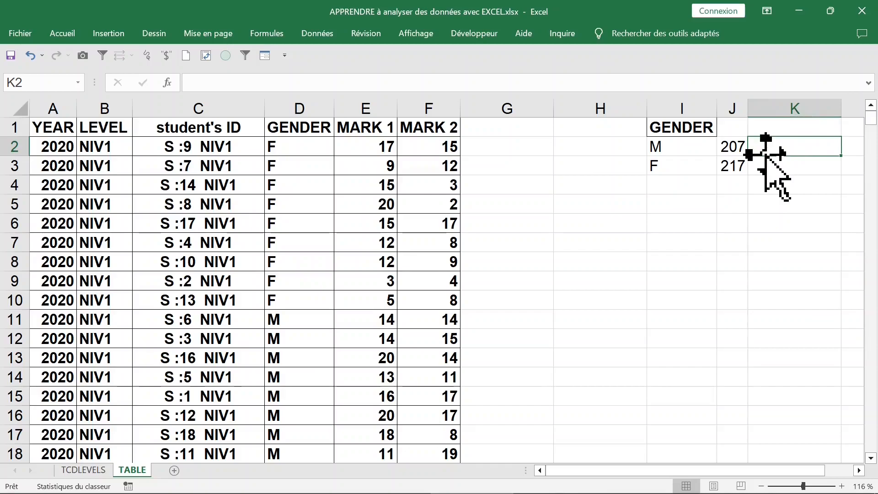
type("=")
left_click(732, 147)
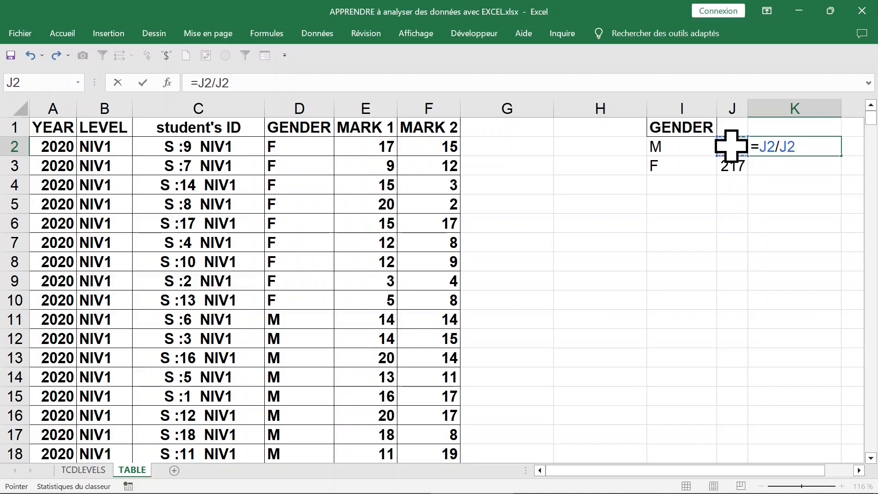
key("F4")
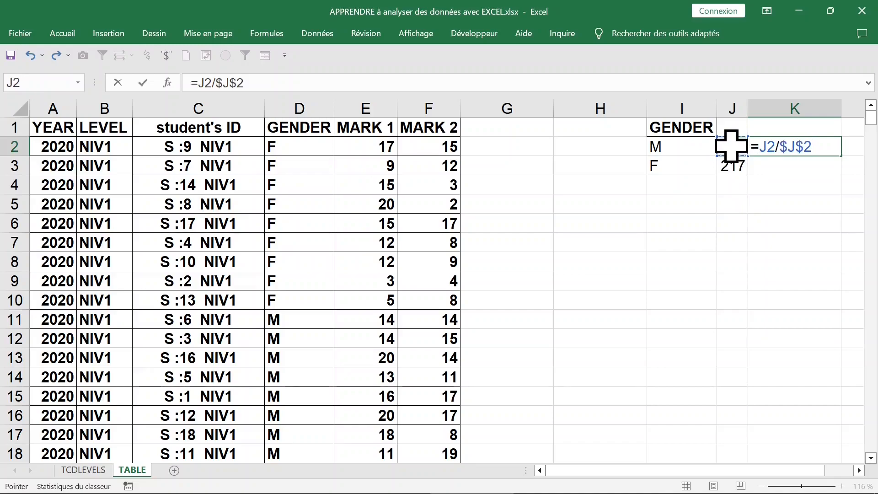
left_click(738, 167)
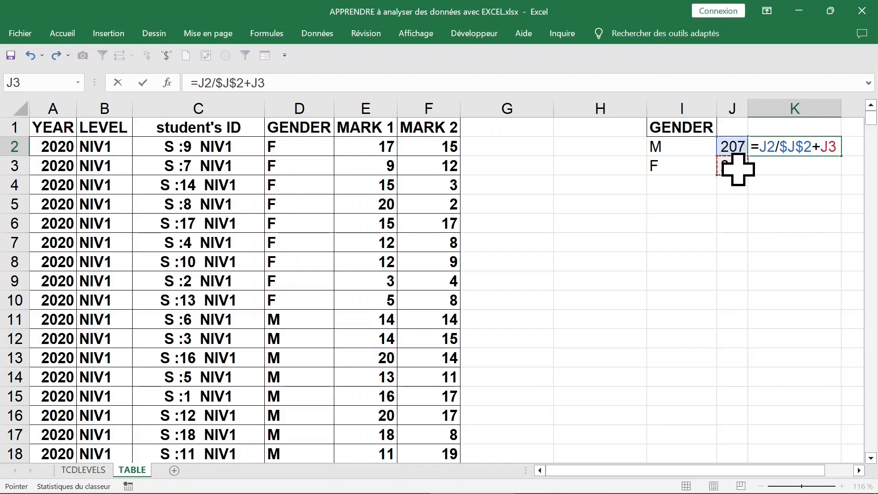
key("F4")
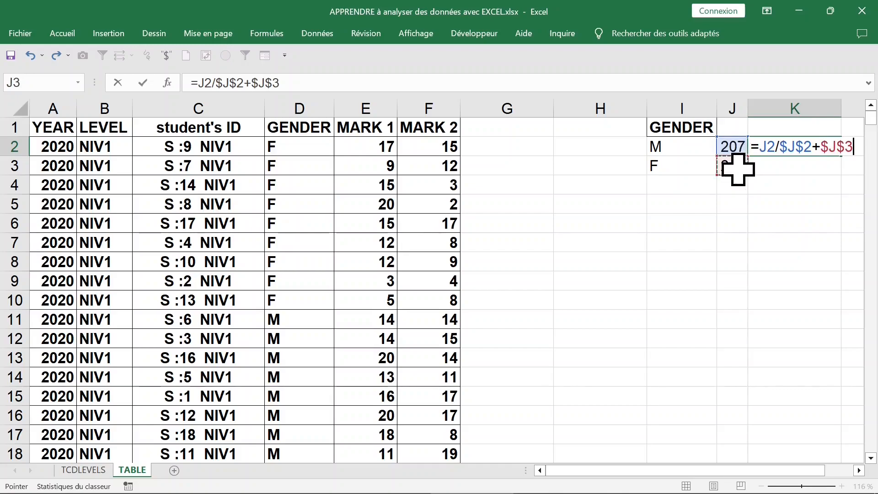
key("Return")
key("Up")
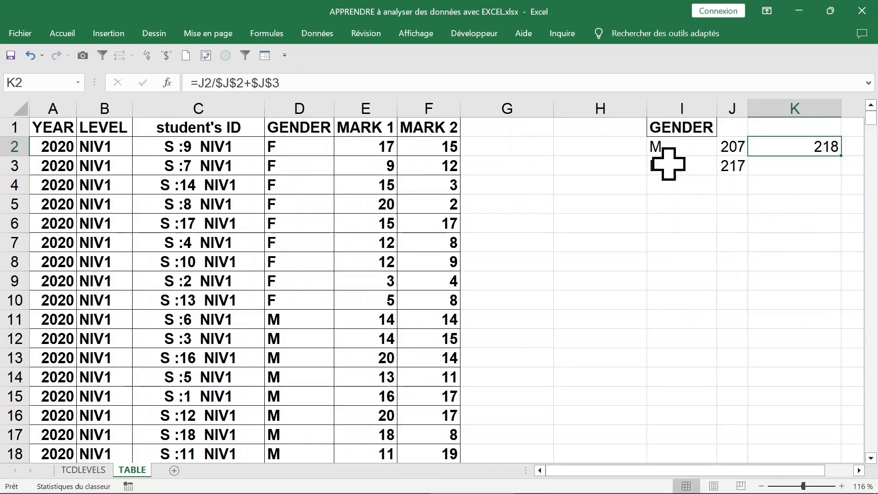
double_click(764, 148)
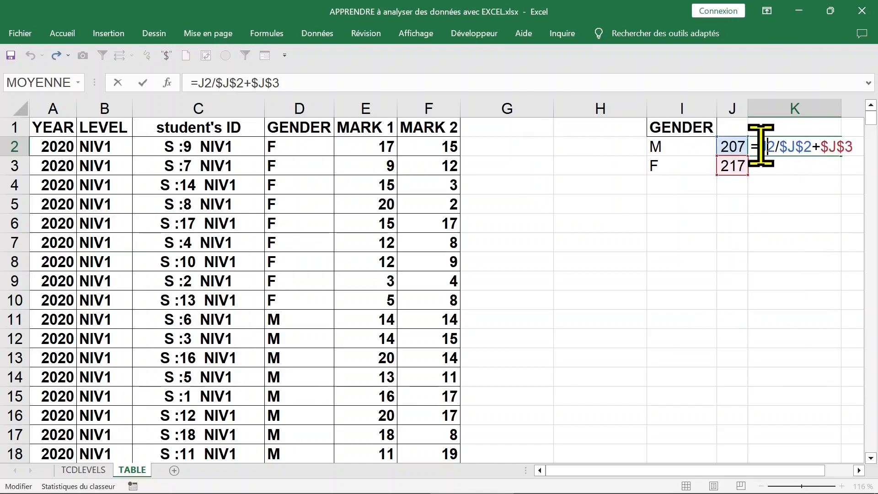
key("Return")
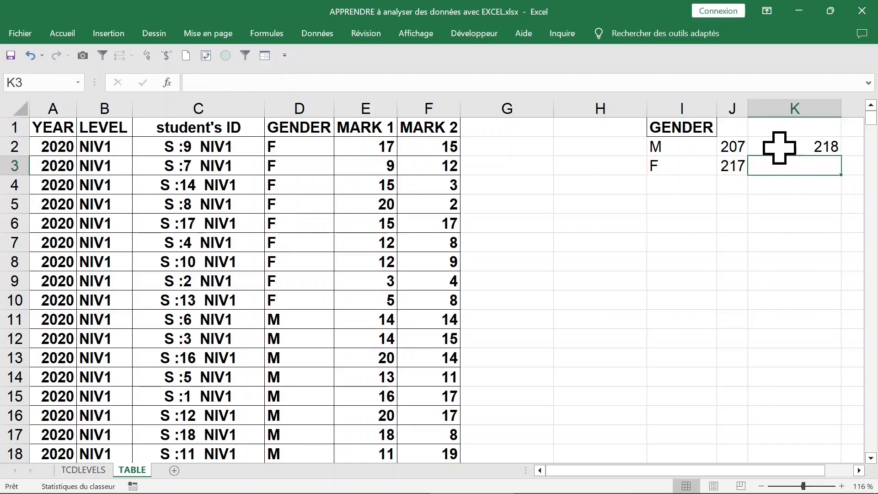
Correct the formula in K2 to =J2/($J$2+$J$3) so the sum is grouped as the divisor.
left_click(780, 147)
double_click(784, 147)
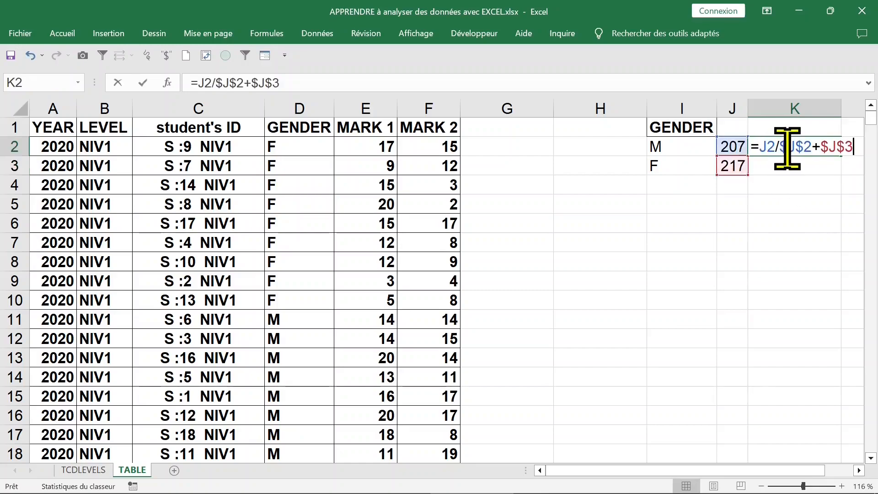
left_click(780, 146)
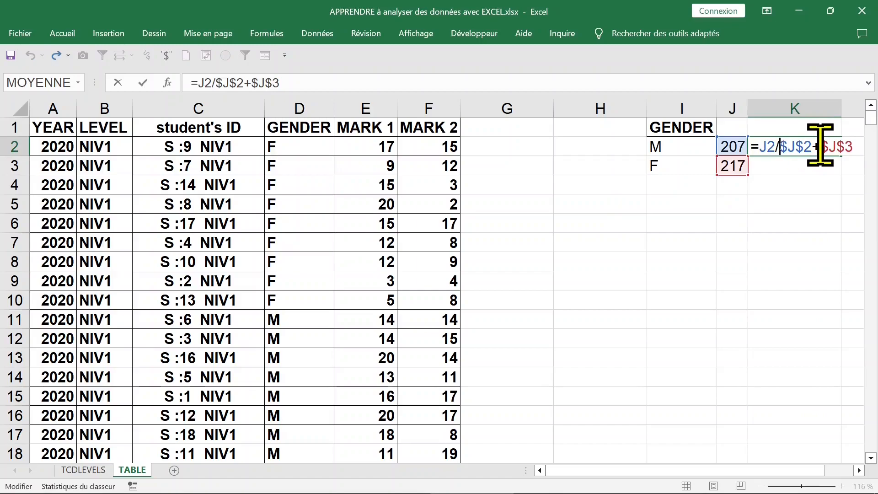
type("(")
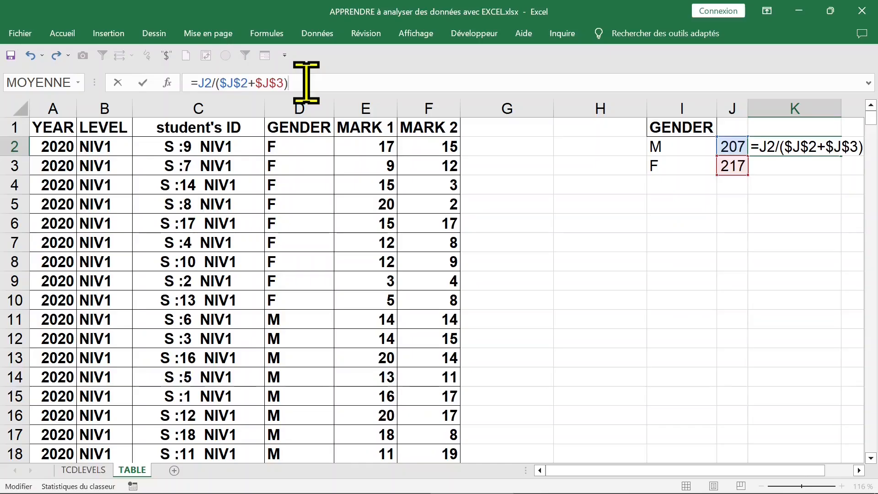
key("Return")
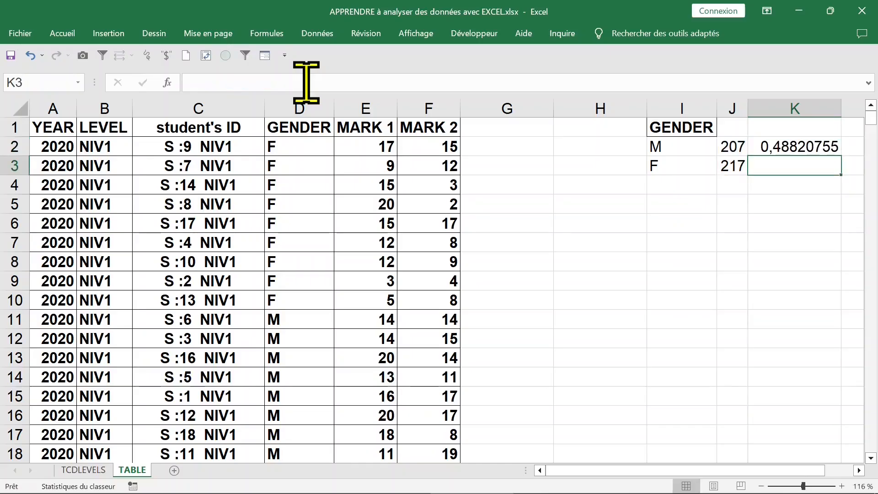
Copy the share formula from K2 down to K3.
left_click(824, 150)
left_click(817, 163)
left_click(778, 151)
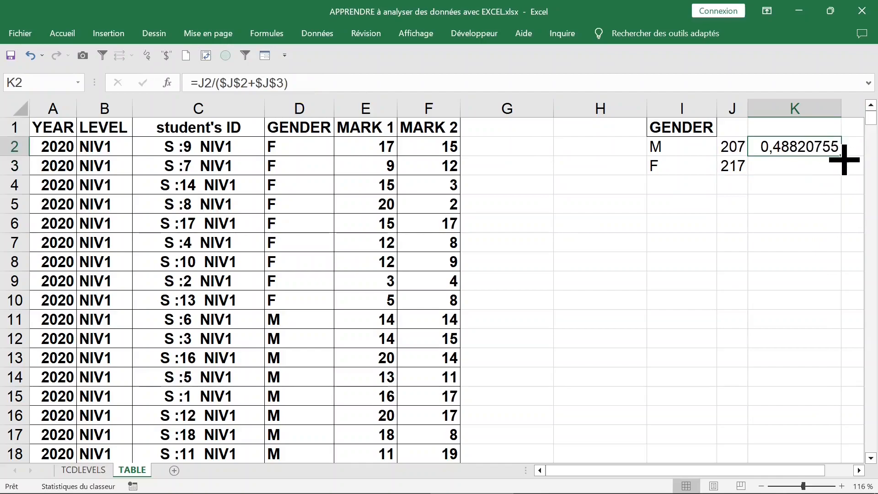
left_click(819, 166)
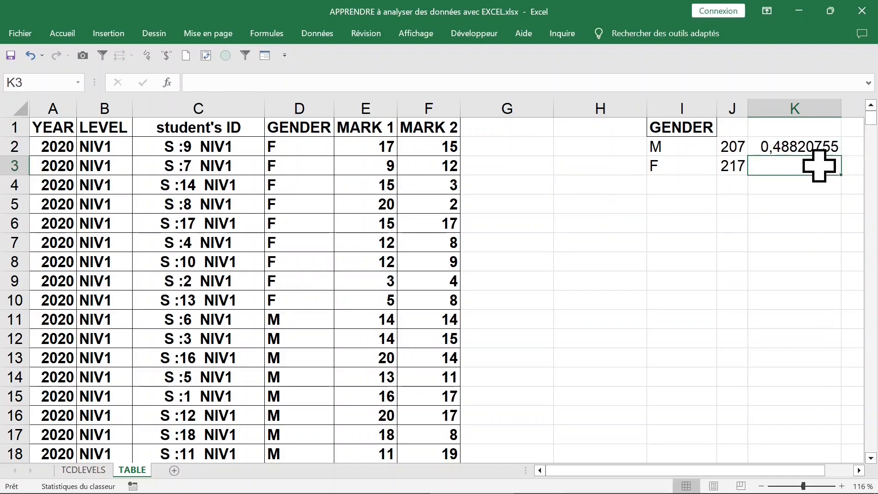
key("ctrl+b")
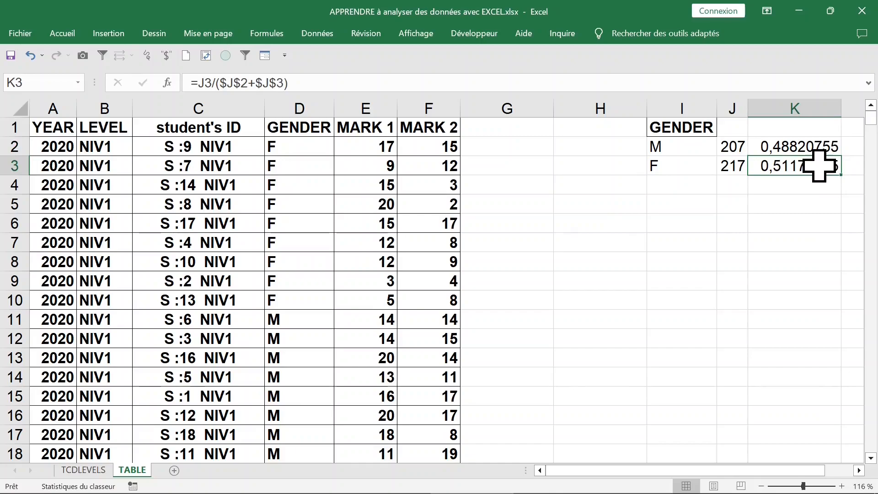
Format the gender shares in K2:K3 as percentages.
left_click_drag(799, 146, 799, 165)
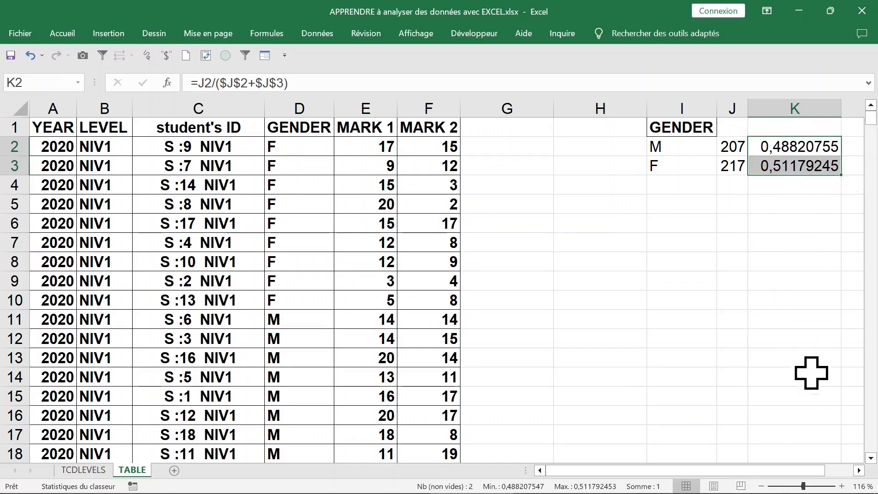
left_click_drag(814, 486, 822, 486)
left_click(676, 299)
left_click_drag(629, 215, 619, 255)
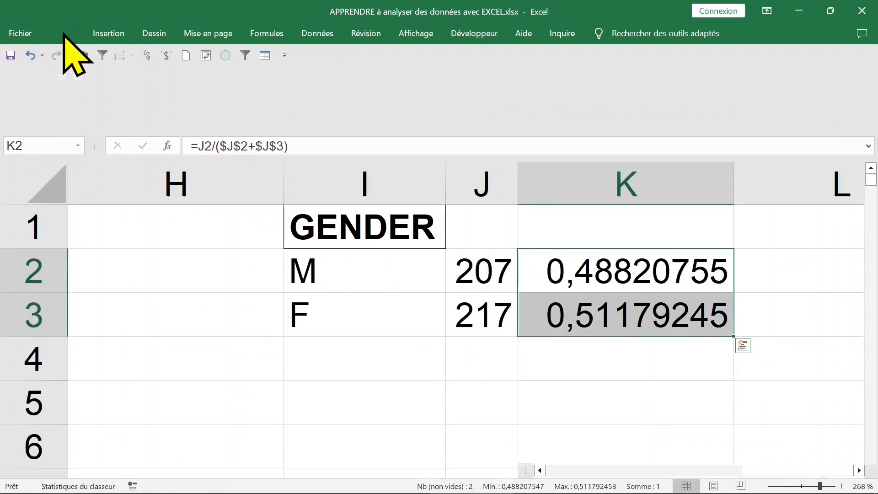
double_click(63, 34)
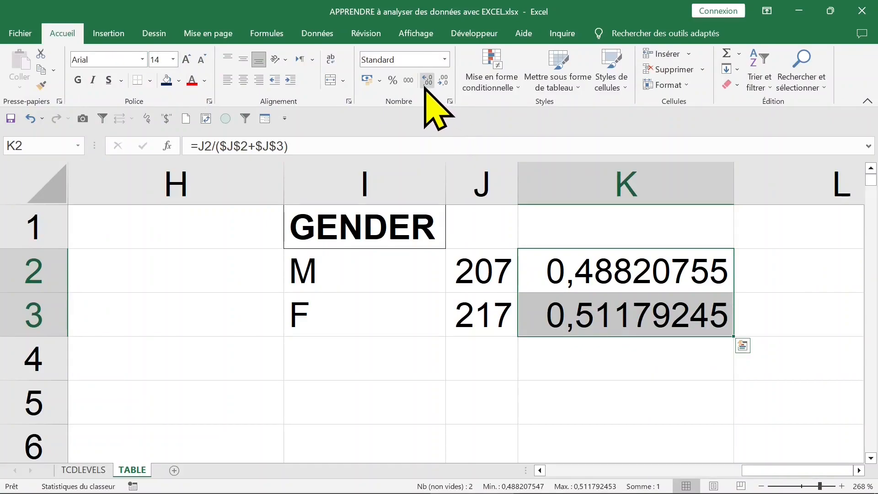
left_click(392, 80)
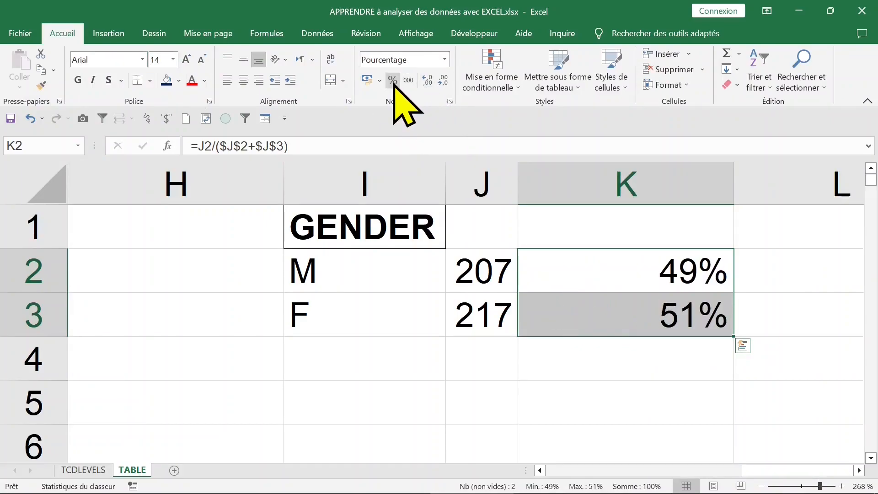
Set the percentages in K2:K3 to two decimal places.
left_click(428, 81)
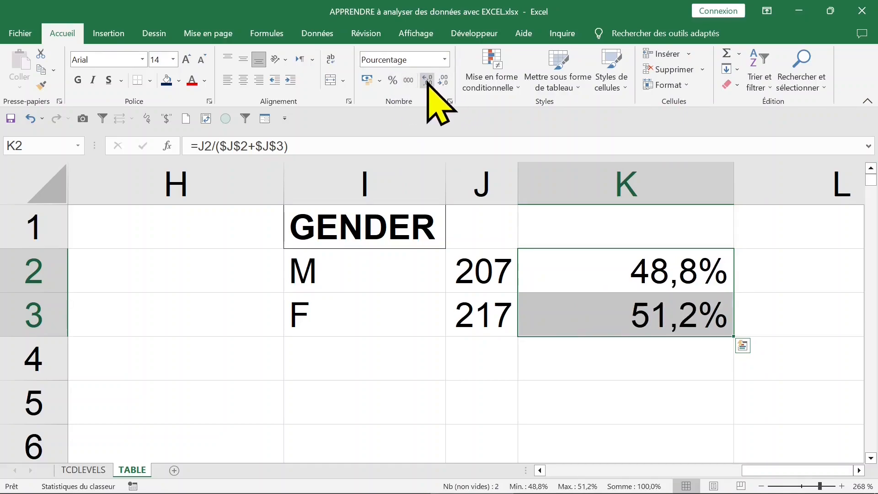
left_click(427, 81)
left_click(428, 81)
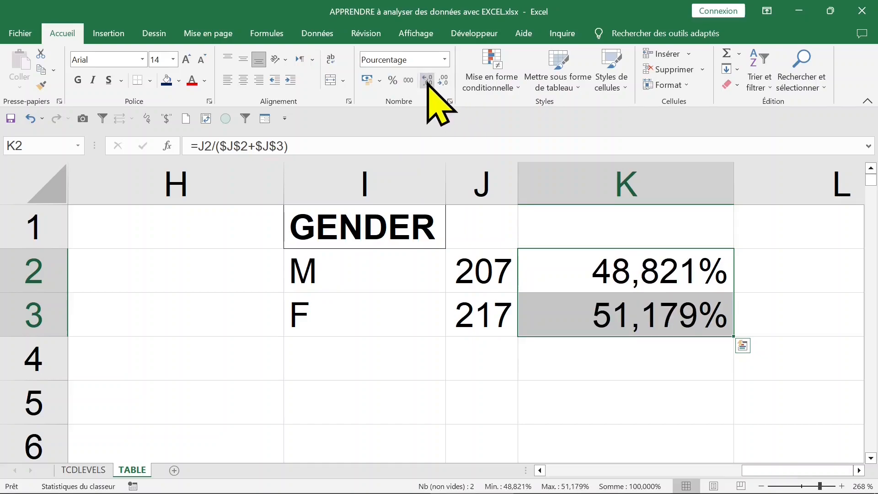
left_click(427, 82)
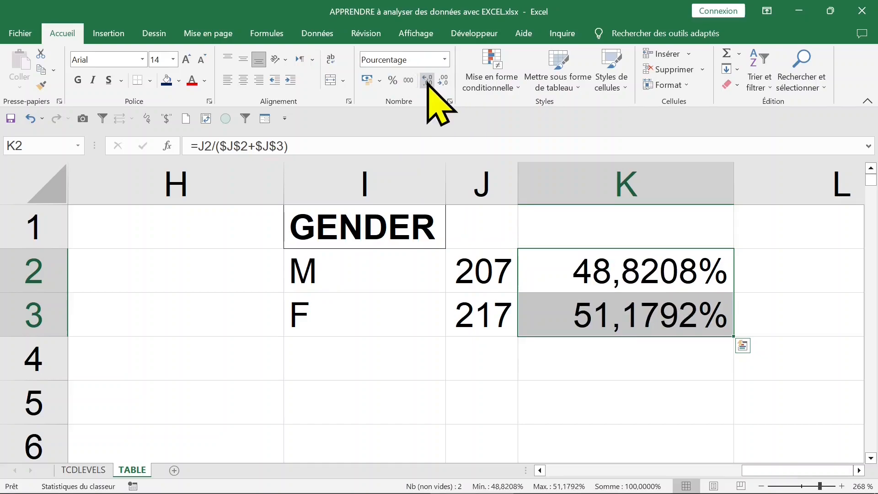
left_click(443, 80)
left_click(443, 81)
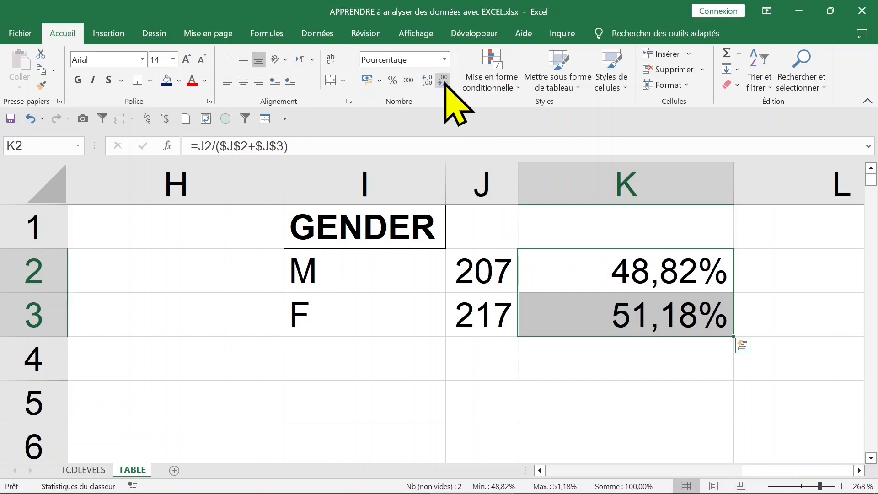
Review the gender summary in I2:K3 and the student data table beside it.
left_click(480, 272)
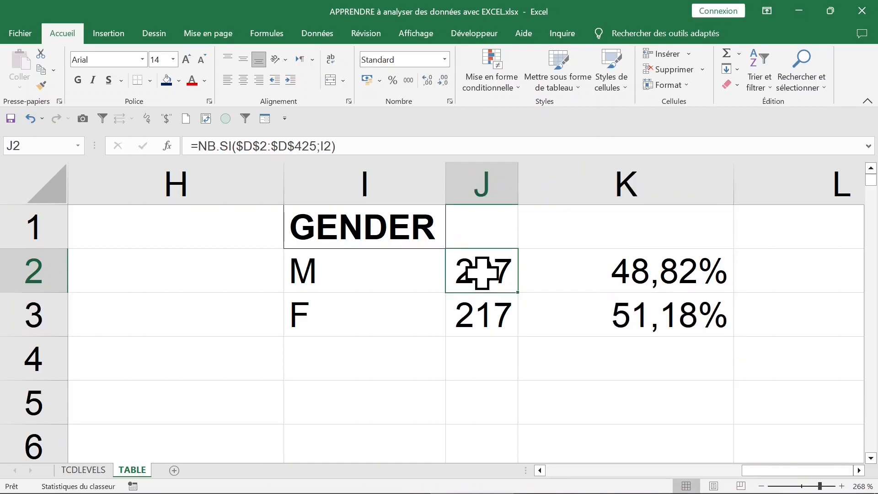
left_click(530, 273)
left_click(503, 273)
left_click(337, 274)
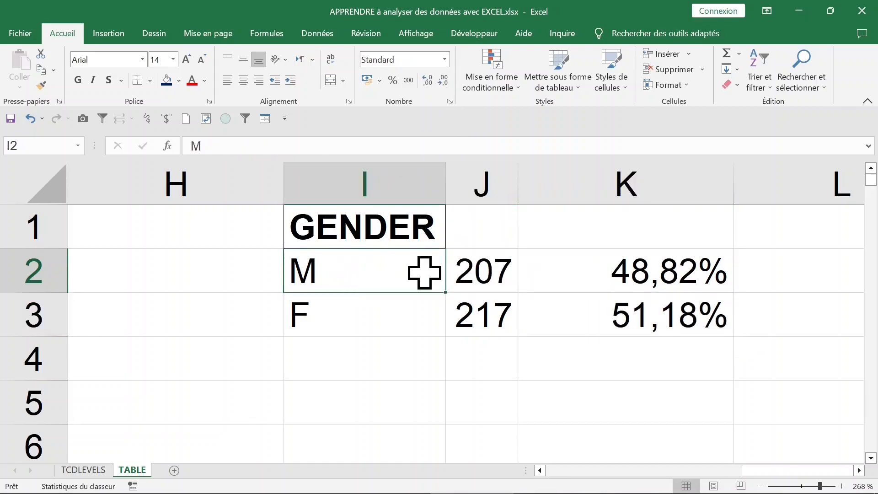
double_click(60, 32)
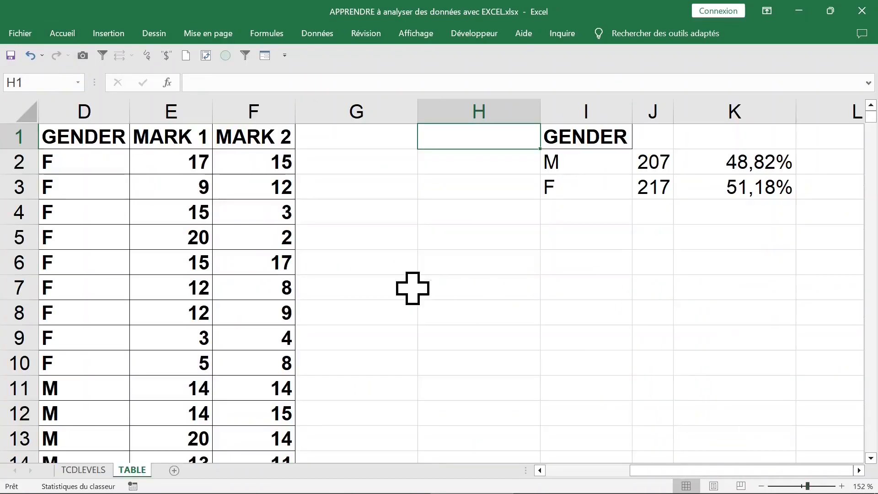
key("Left")
key("Left")
key("Down")
key("Down")
key("Down")
key("Down")
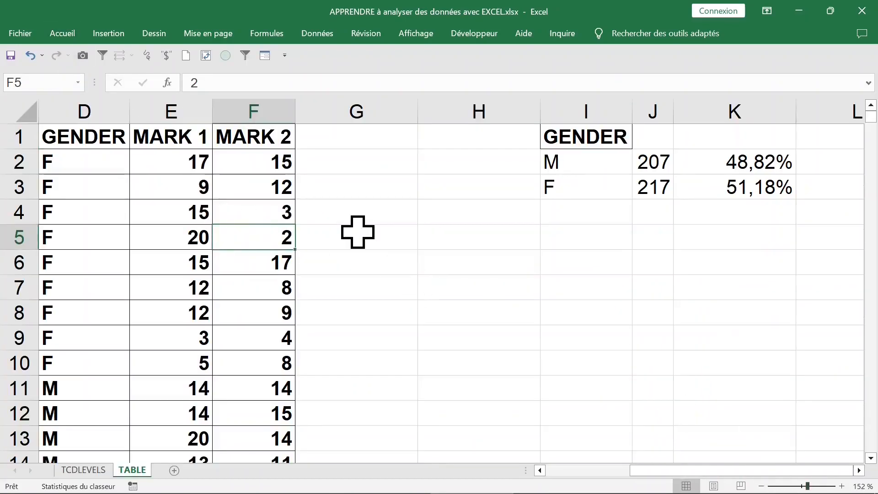
key("Left")
key("Home")
key("Up")
key("Up")
key("Up")
key("Right")
key("Right")
key("Right")
key("Right")
key("Right")
key("Right")
key("Right")
key("Right")
key("Right")
key("Right")
key("Right")
key("Right")
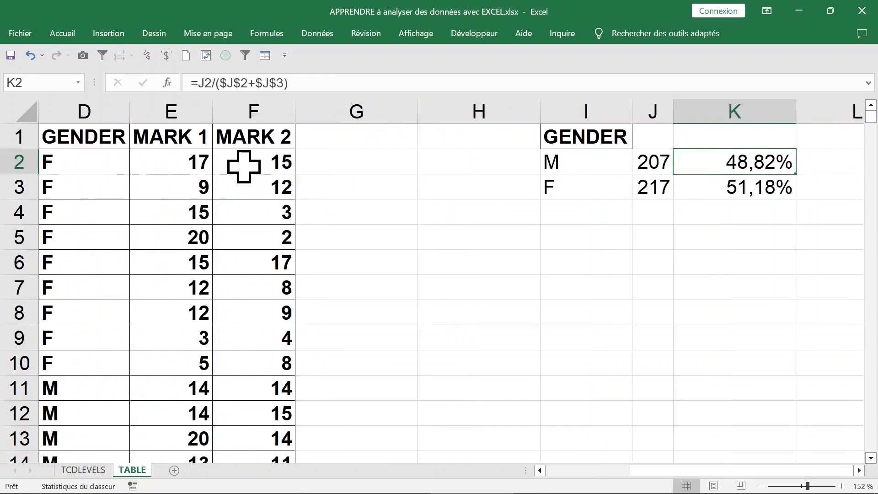
Enter the heading level in M1 and copy the text NIV1 from B2 into M2.
key("Up")
type("level")
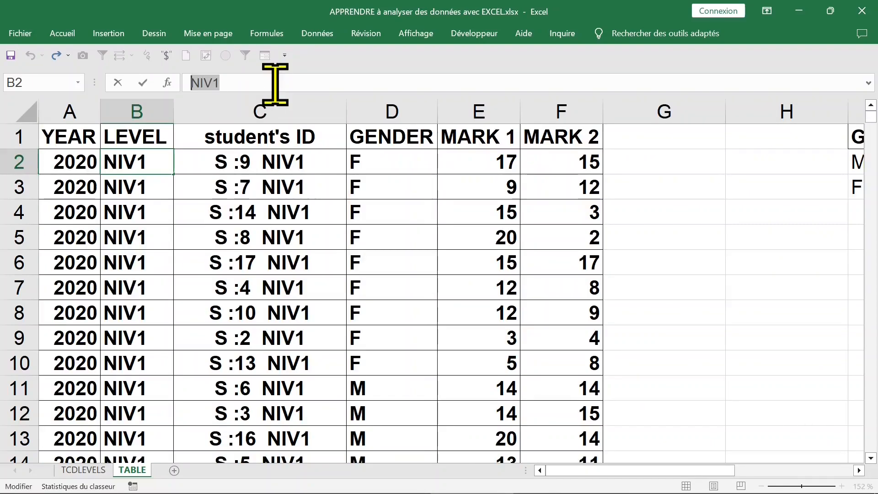
key("ctrl+c")
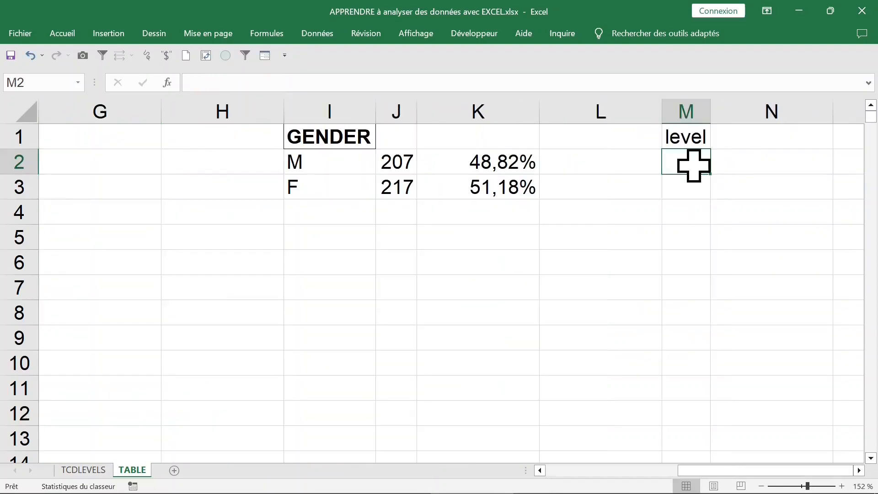
key("ctrl+v")
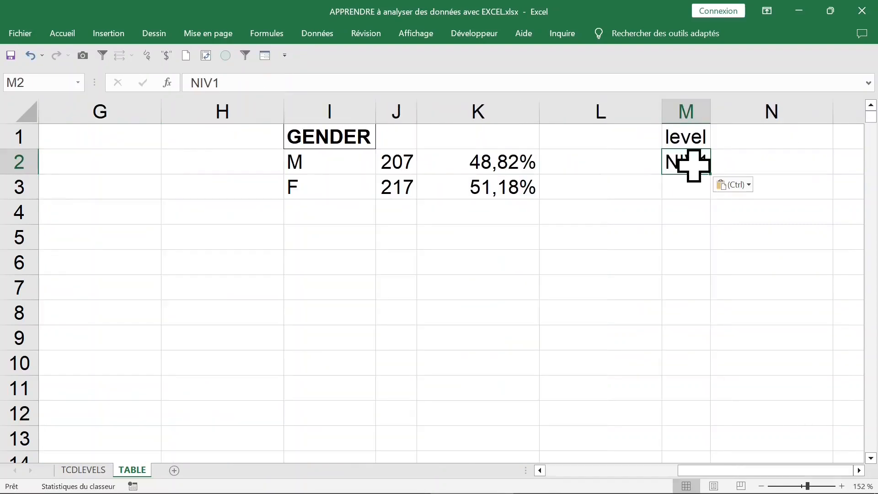
Extend the level series from M2 down to NIV4 in M5, and format the M1 heading bold white on dark blue.
key("Down")
left_click(697, 168)
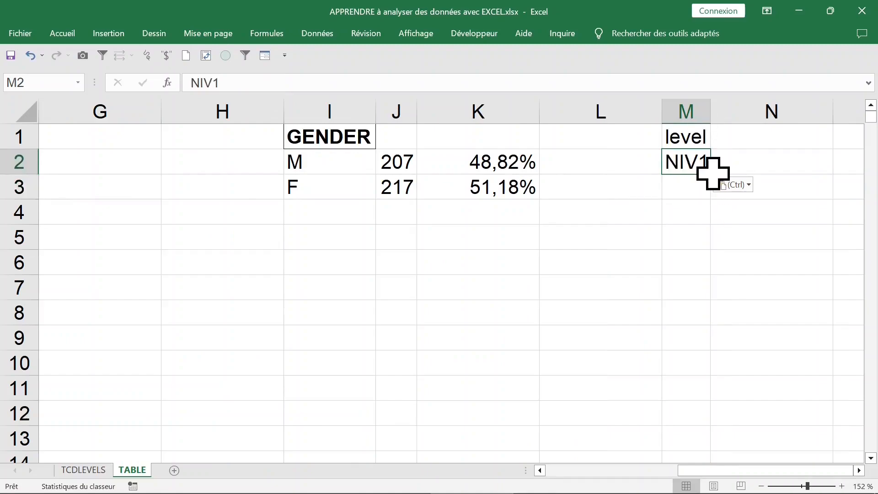
left_click_drag(711, 175, 710, 245)
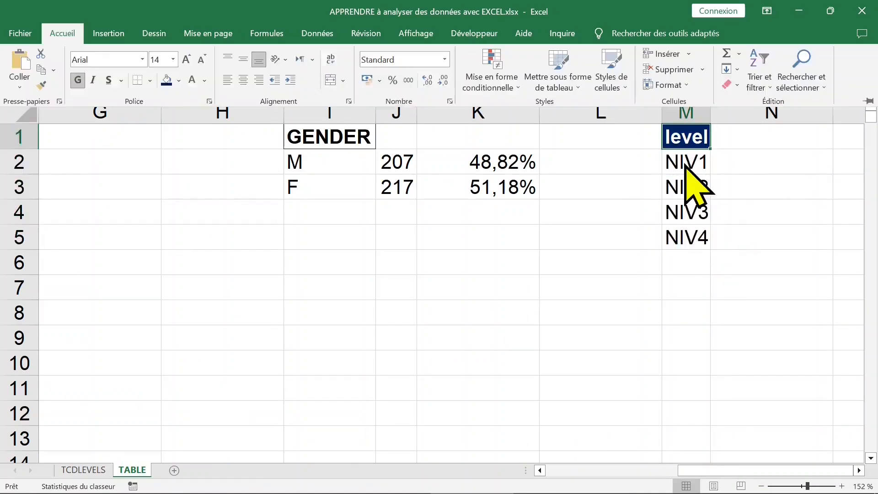
left_click(690, 161)
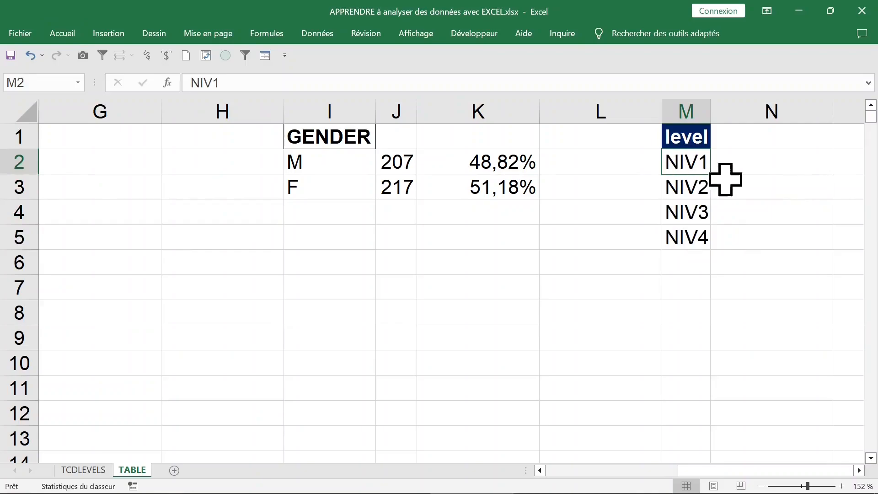
Enter the heading effectif in N1 beside the level heading.
left_click(752, 170)
left_click(737, 214)
left_click(745, 140)
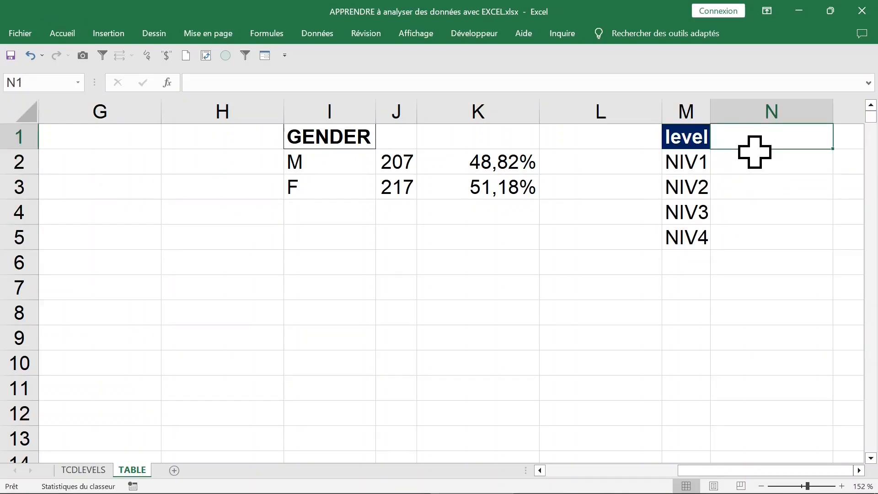
type("effectif")
key("Return")
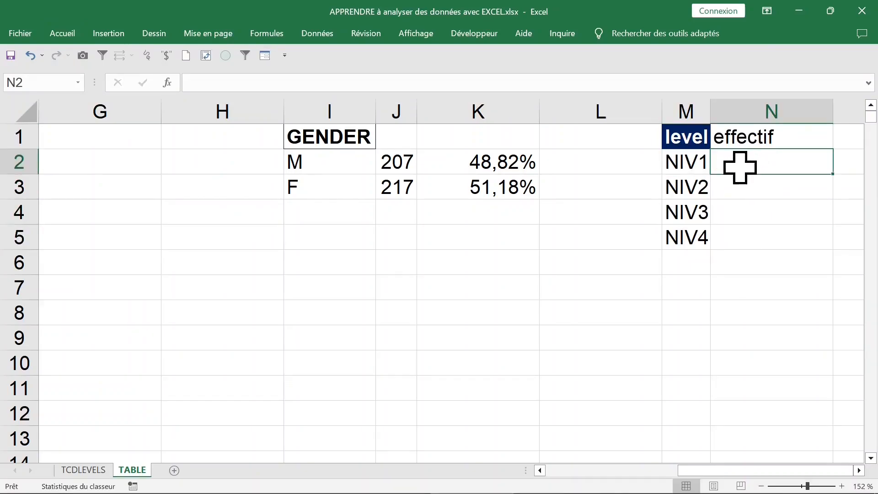
Count the NIV1 students in N2 with =NB.SI($B$2:$B$425;M2).
type("=nb")
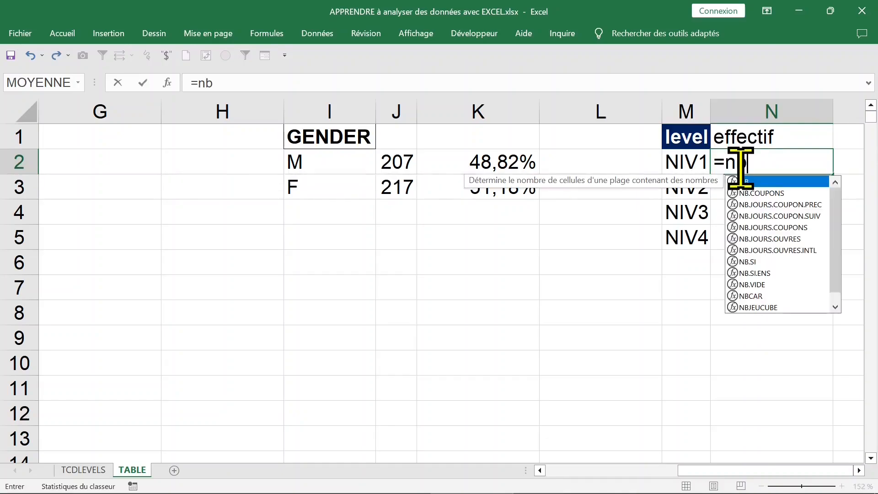
left_click(755, 263)
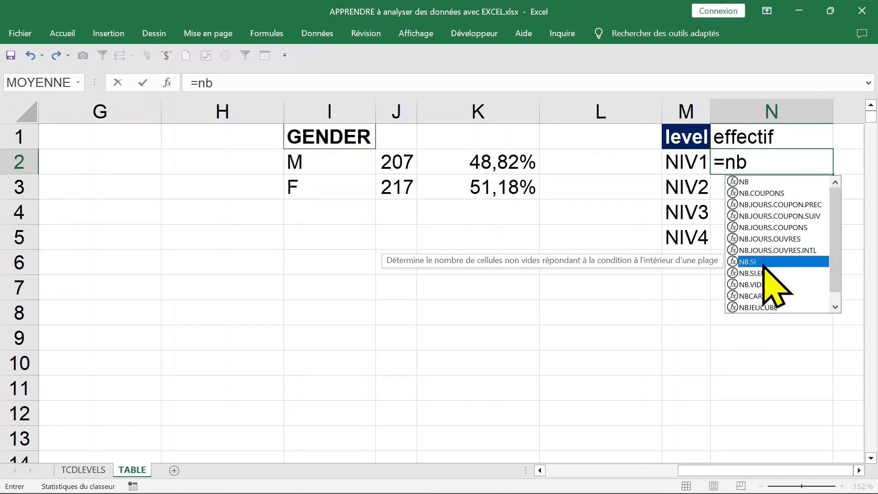
double_click(755, 263)
scroll(349, 192, "left", 3)
left_click(136, 165)
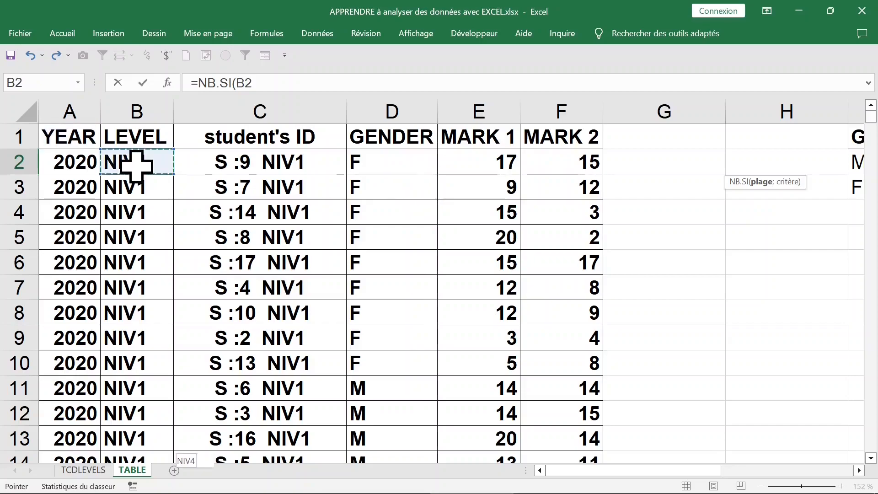
key("ctrl+shift+Down")
key("F4")
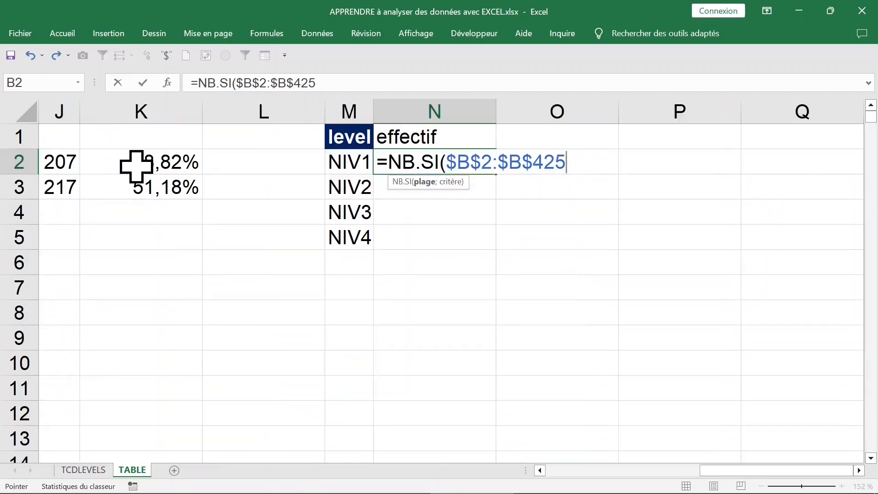
type(";")
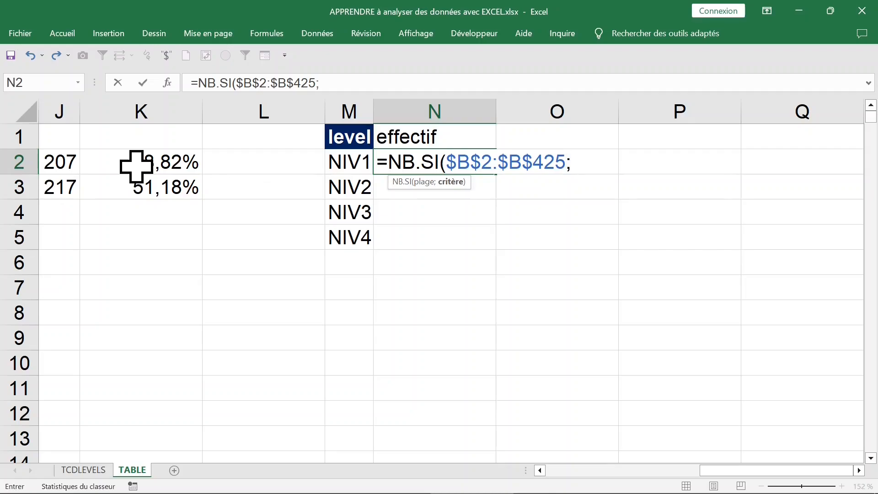
left_click(351, 165)
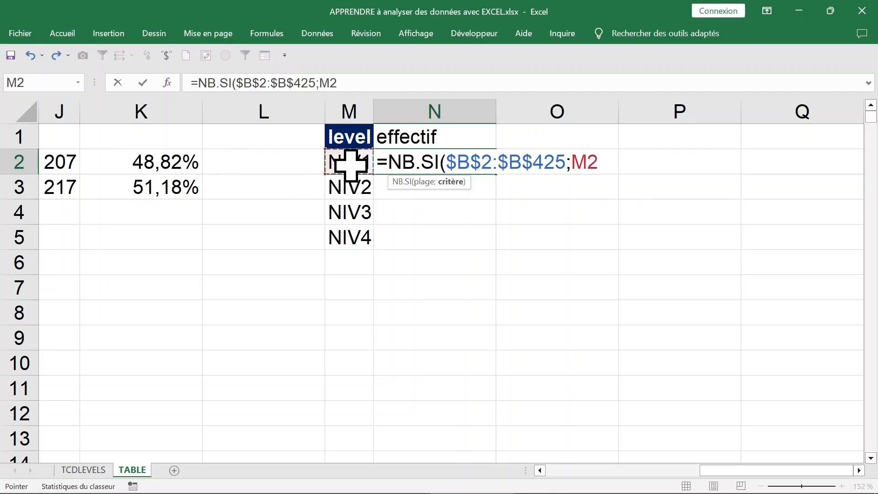
key("Return")
left_click(472, 162)
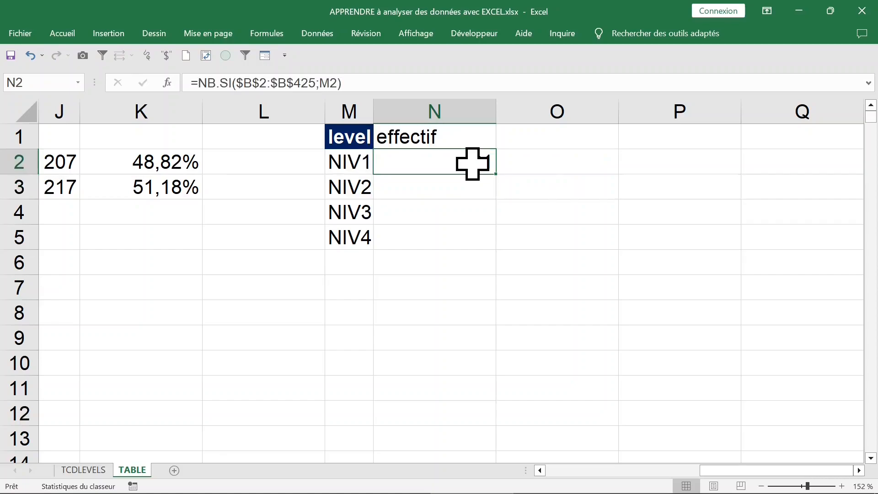
Copy the count formula from N2 down to N5 and select the counts N2:N4 to check their sum.
left_click_drag(498, 176, 495, 242)
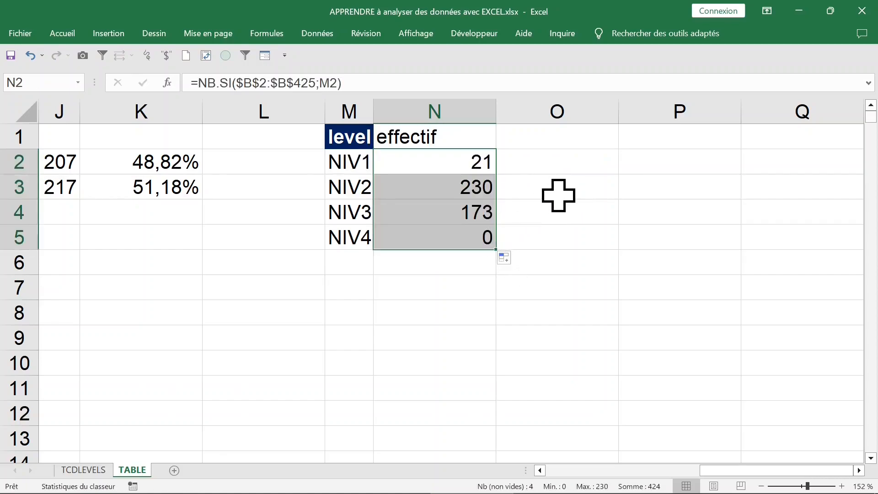
left_click(405, 235)
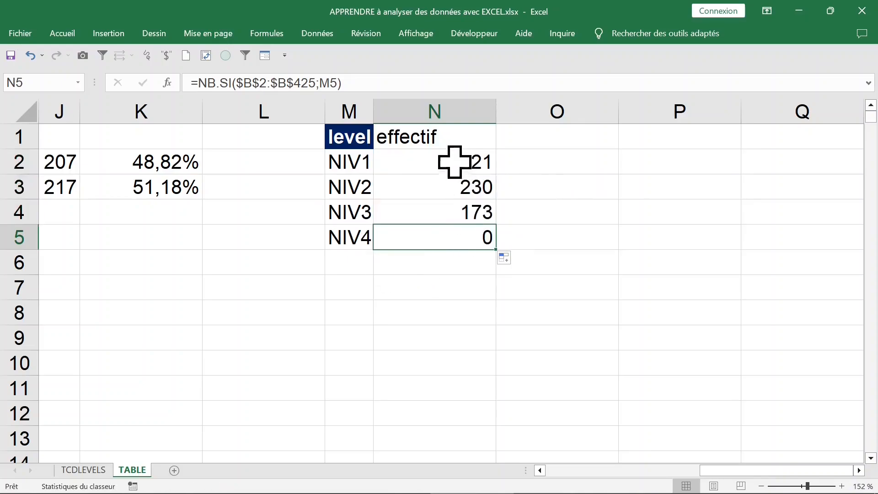
left_click_drag(455, 161, 455, 217)
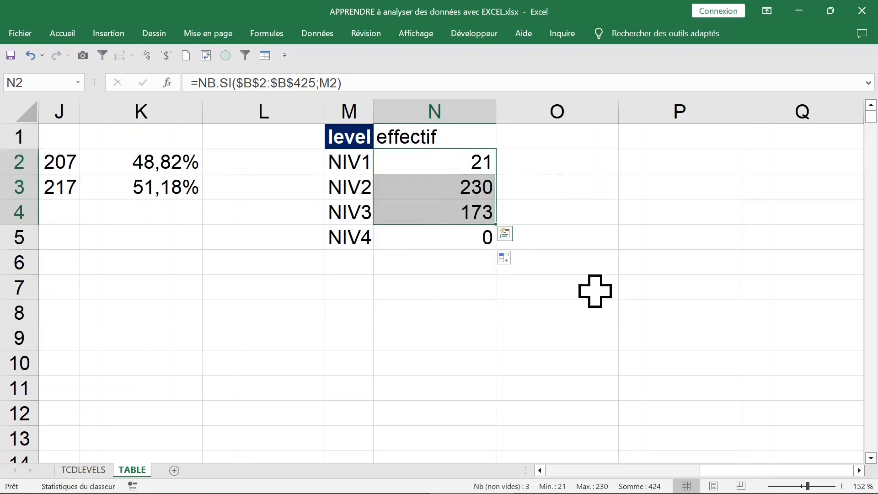
Select the gender counts J2:J3 to compare their sum with that of the level counts.
left_click(268, 233)
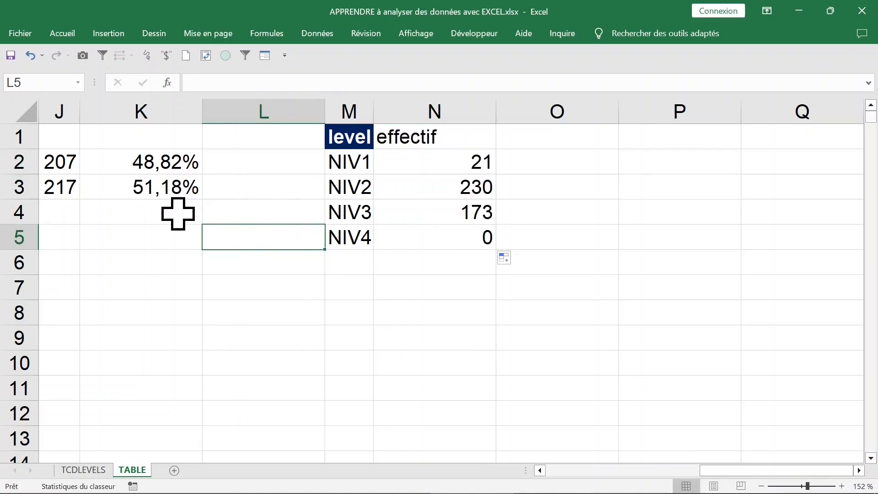
key("Left")
key("Left")
key("Left")
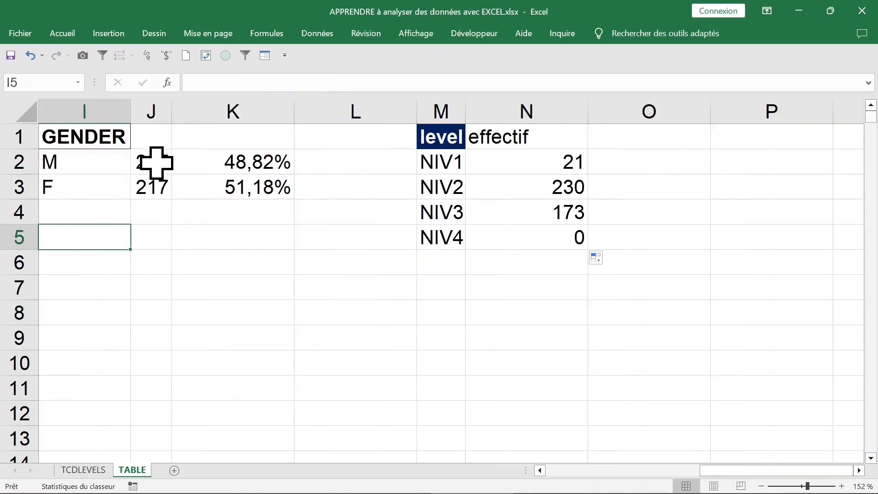
left_click_drag(157, 162, 157, 186)
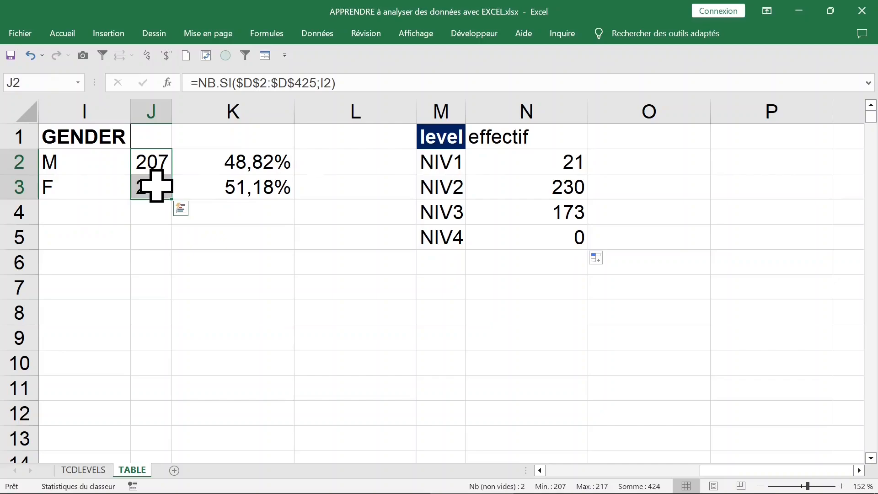
Start a formula in O2 dividing the NIV1 count N2 by SOMME(N2:N4).
left_click(582, 170)
left_click(634, 167)
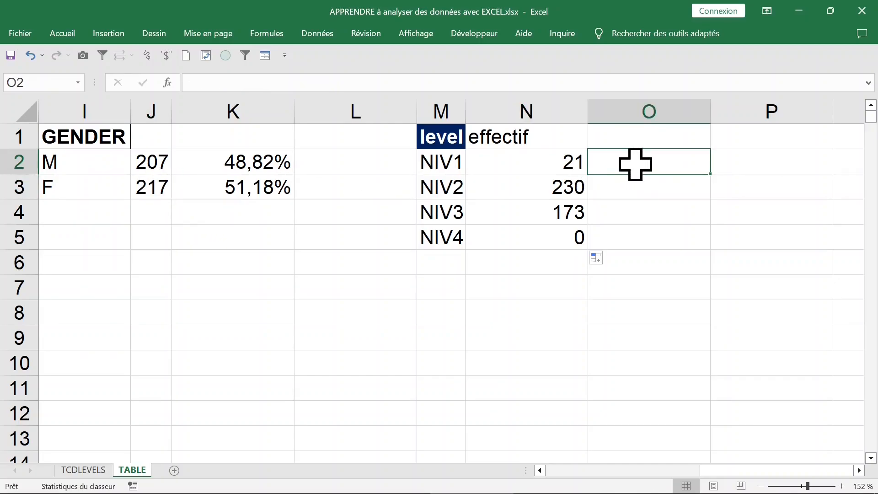
type("=")
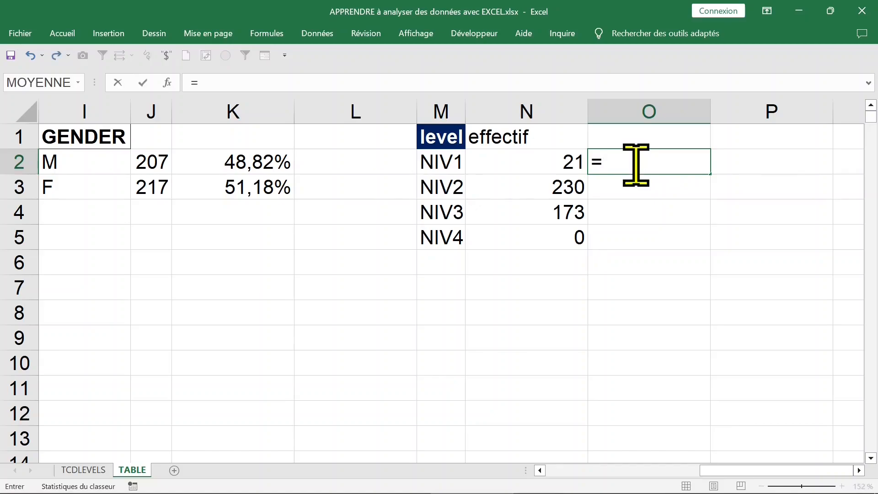
left_click(521, 161)
type("/")
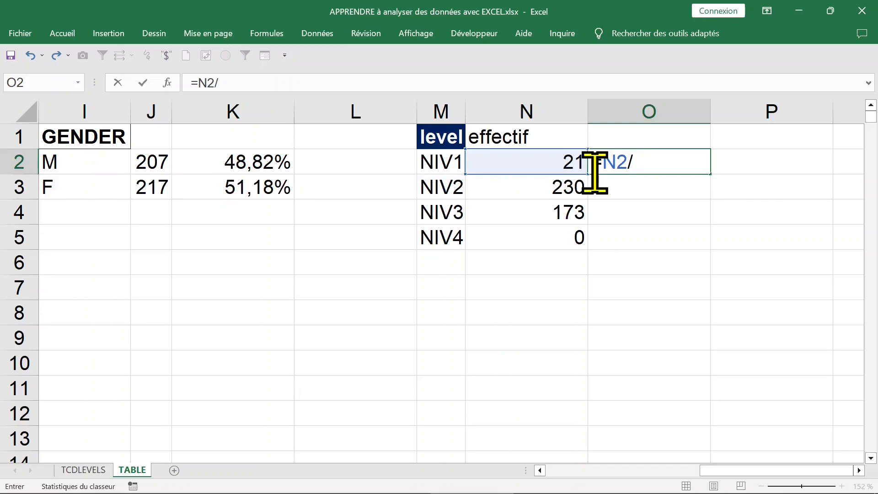
type("som")
type("e")
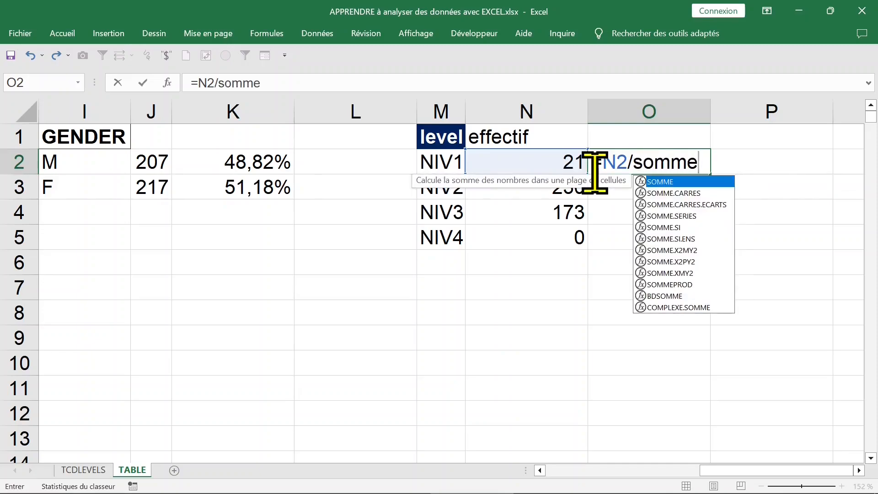
key("Tab")
left_click_drag(553, 163, 549, 212)
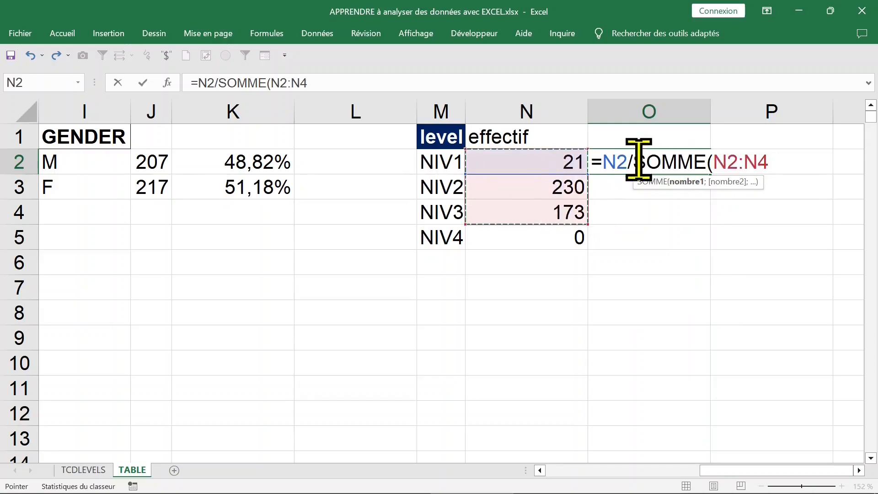
Replace the SOMME divisor in O2 so that the formula is =N2/NBVAL(B2:B425).
left_click_drag(634, 161, 800, 160)
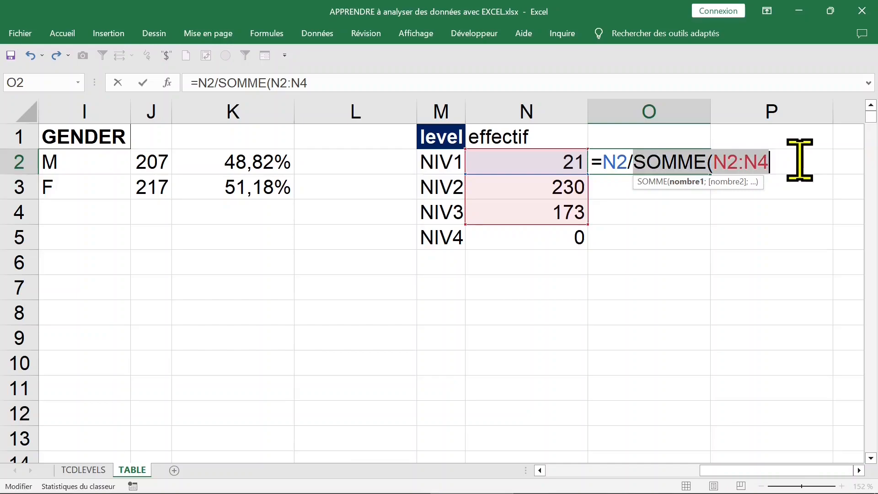
type("nbval")
key("Tab")
left_click(298, 168)
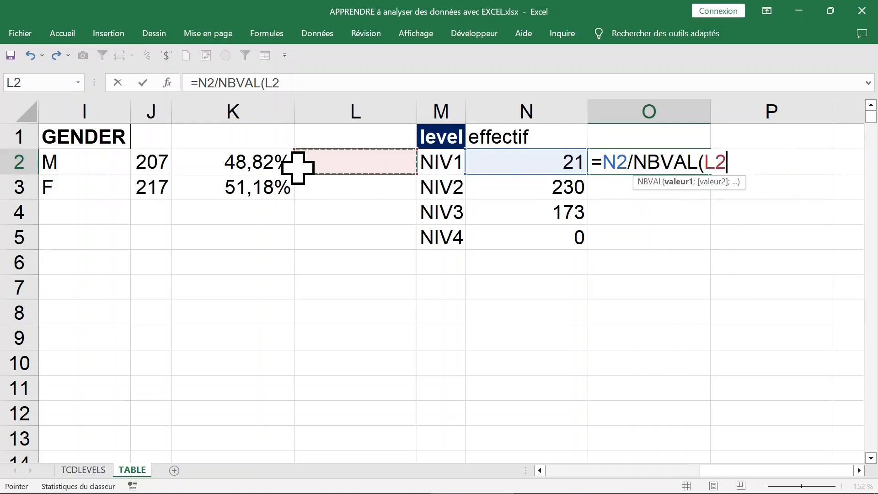
key("ctrl+Left")
key("ctrl+Left")
key("ctrl+Left")
key("ctrl+Left")
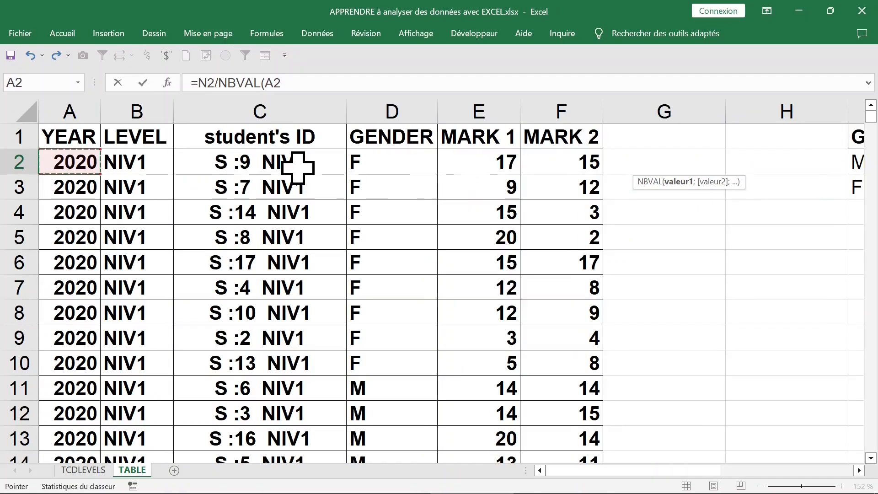
left_click(147, 162)
key("ctrl+shift+Down")
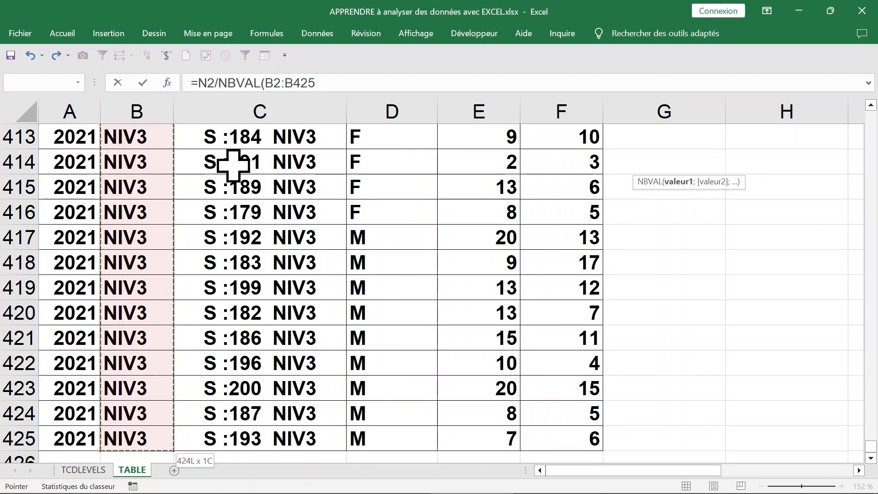
key("Return")
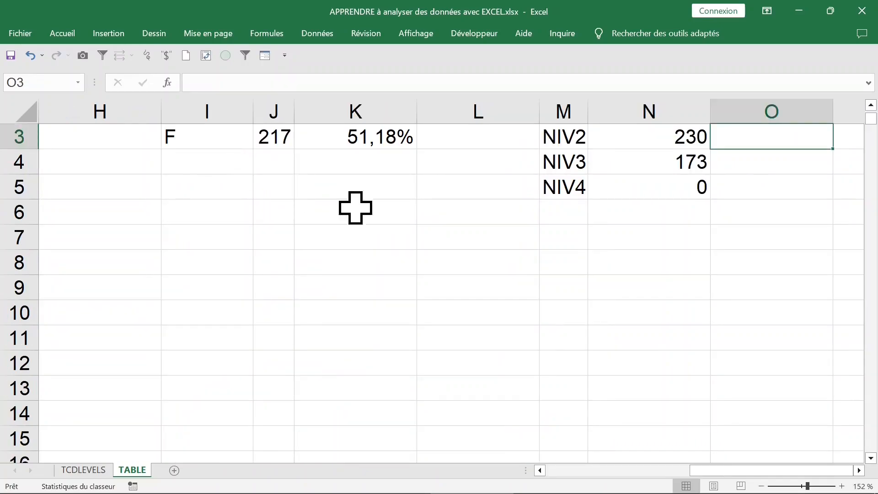
Format the NIV1 share in O2 as a percentage.
scroll(294, 190, "up", 1)
left_click(784, 168)
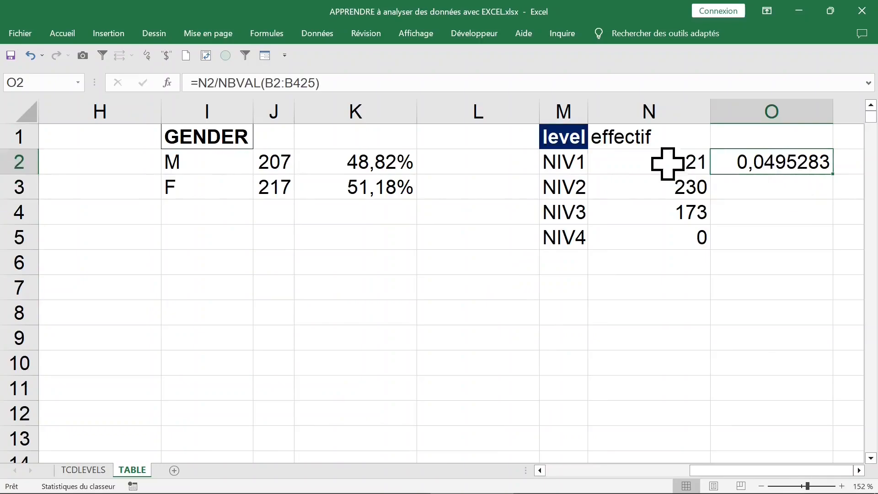
left_click(63, 34)
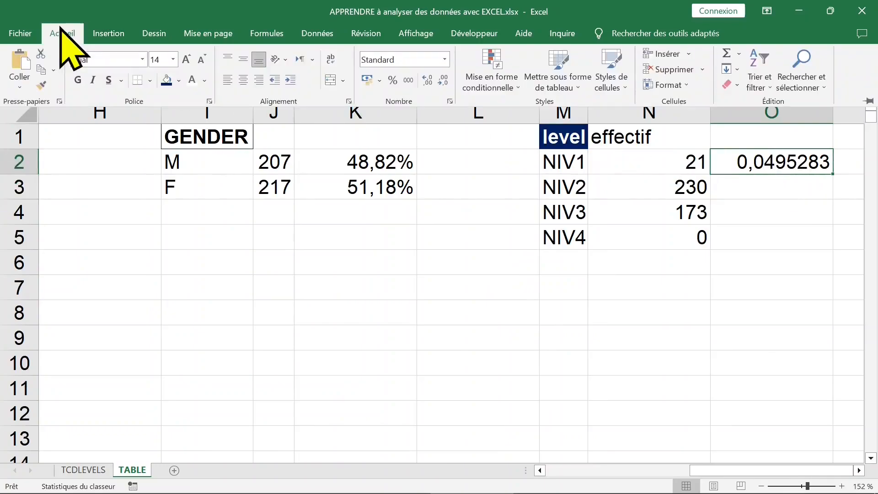
left_click(392, 80)
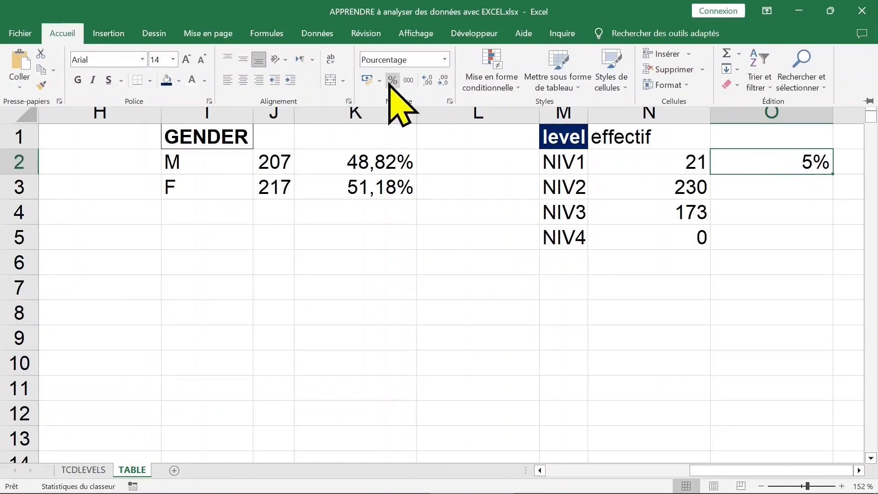
left_click(770, 170)
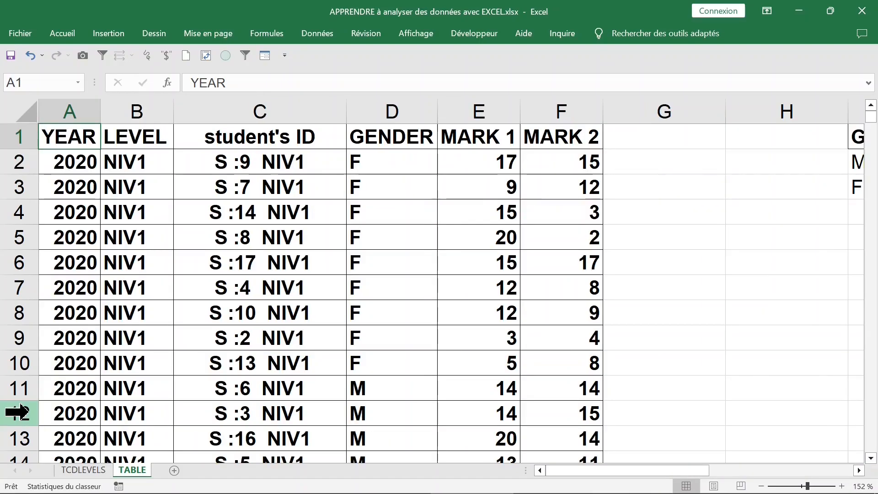
Make the NBVAL range in O2 absolute as $B$2:$B$425 and copy the formula down to O4.
key("ctrl+Right")
key("ctrl+Right")
left_click(247, 164)
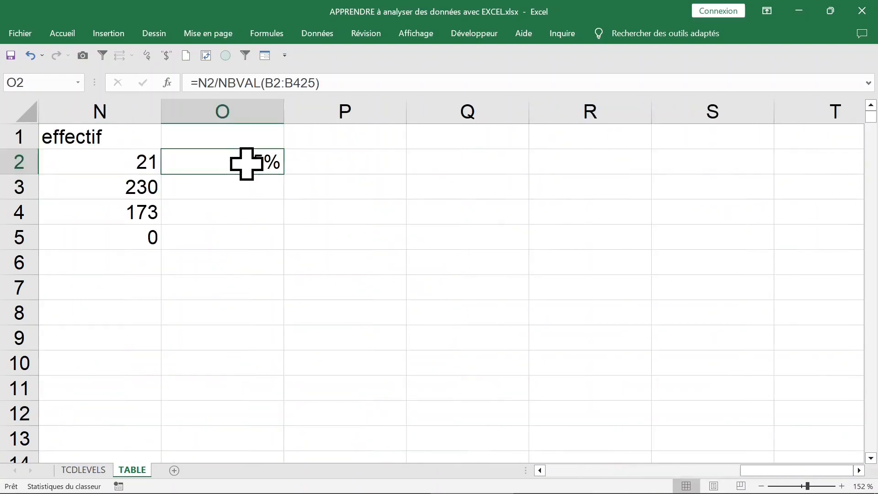
double_click(246, 164)
left_click(289, 163)
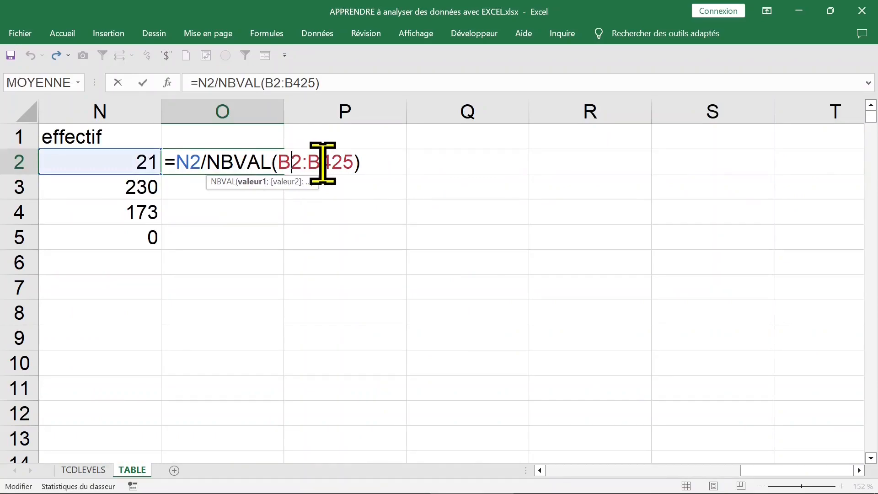
key("F4")
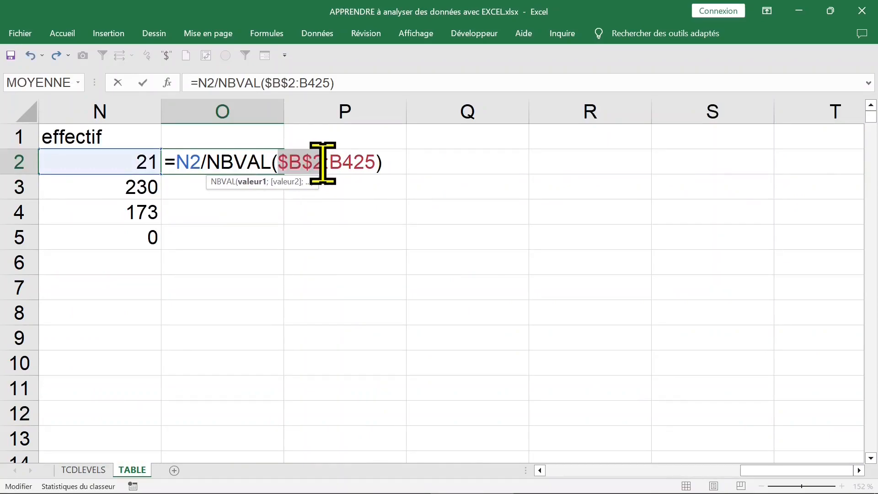
left_click(354, 162)
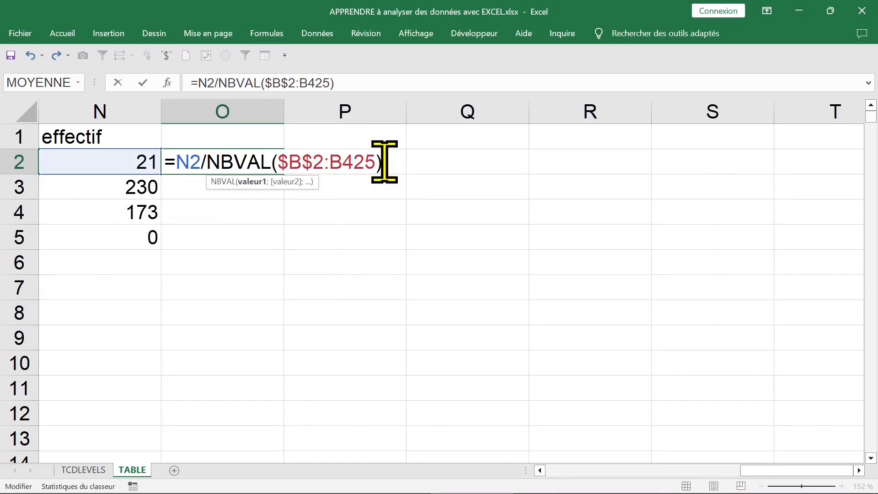
key("F4")
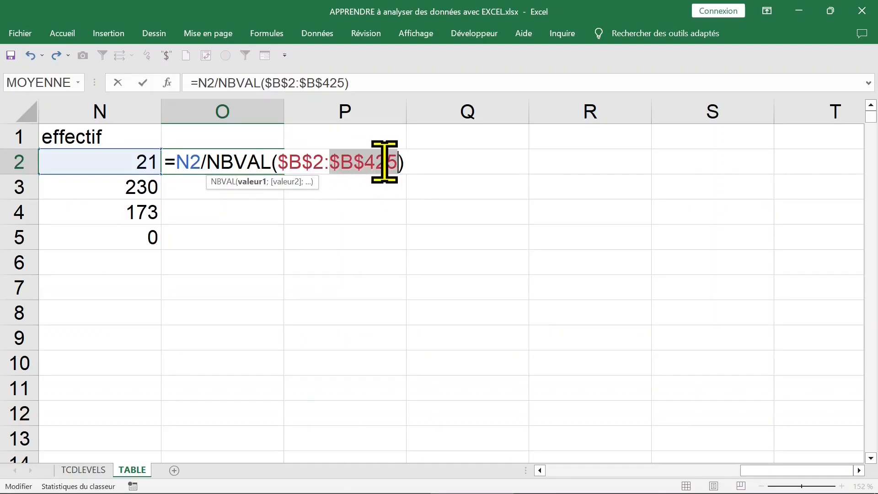
key("Return")
left_click(263, 167)
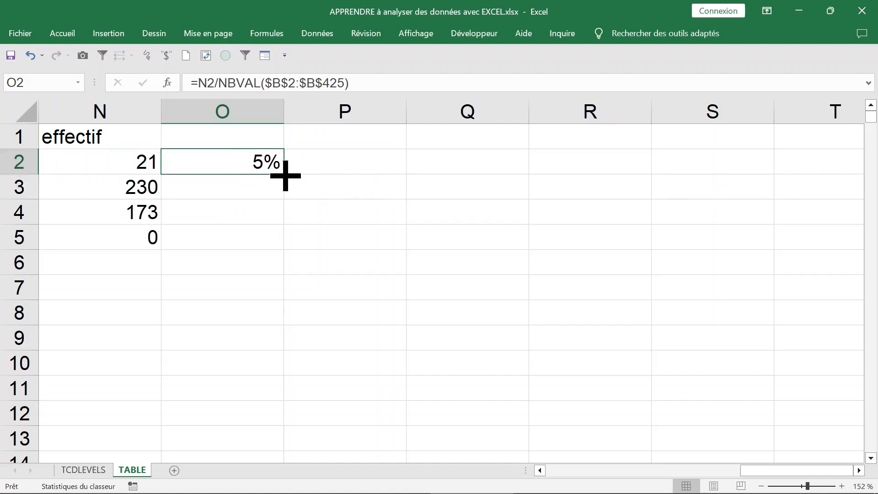
left_click_drag(285, 177, 286, 222)
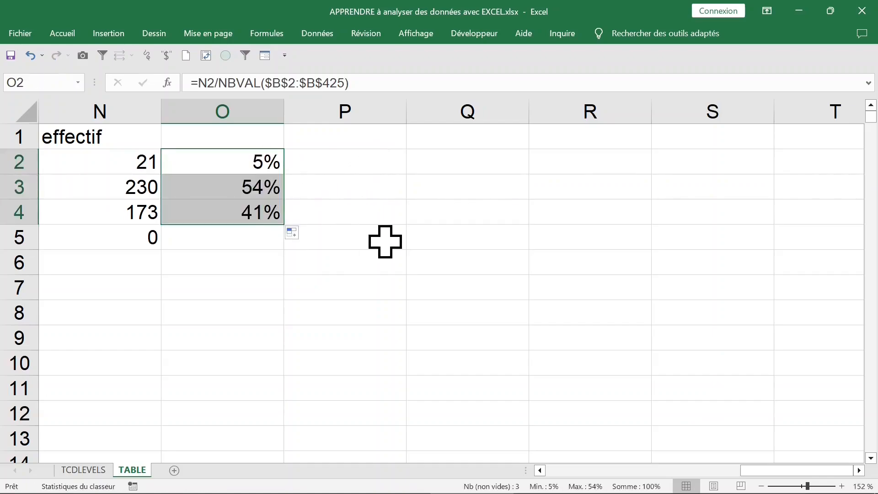
Total the level percentages in O5 with =SOMME(O2:O4) as a check and undo that entry.
left_click(196, 239)
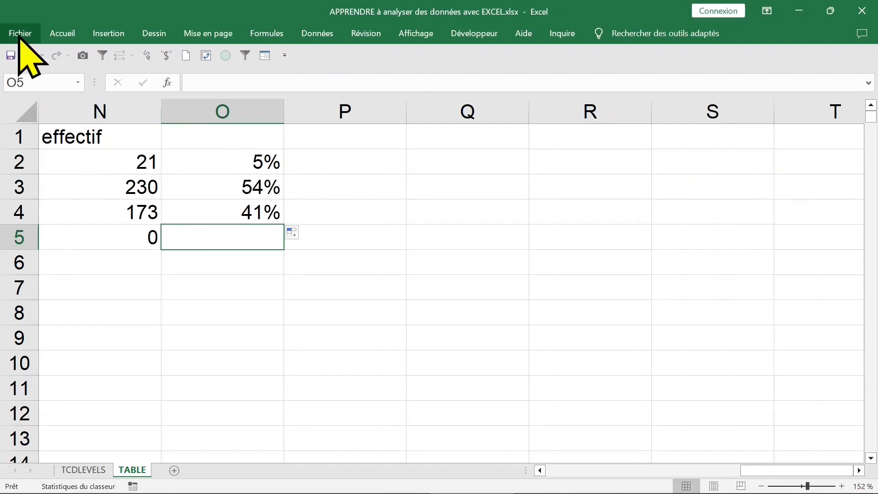
left_click(61, 33)
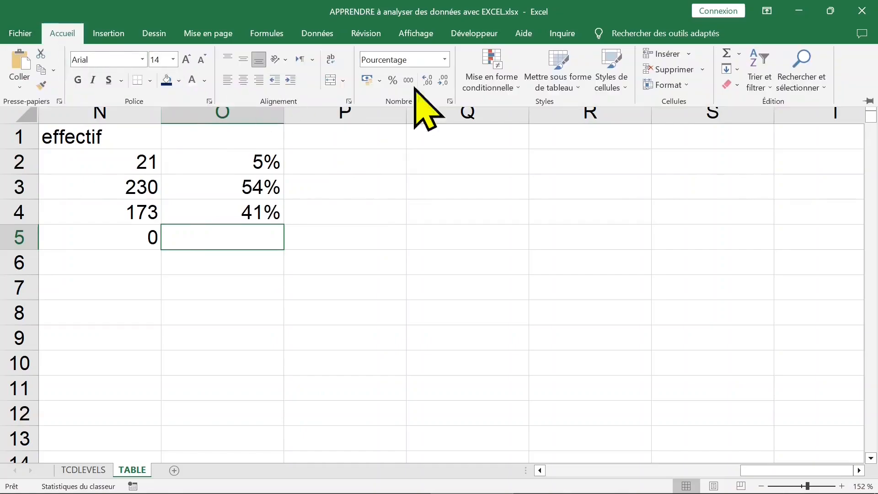
left_click(728, 55)
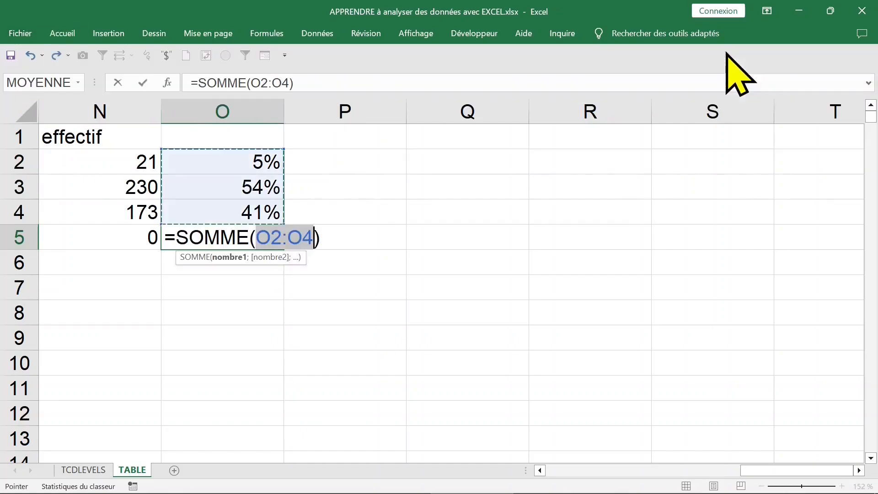
left_click(142, 83)
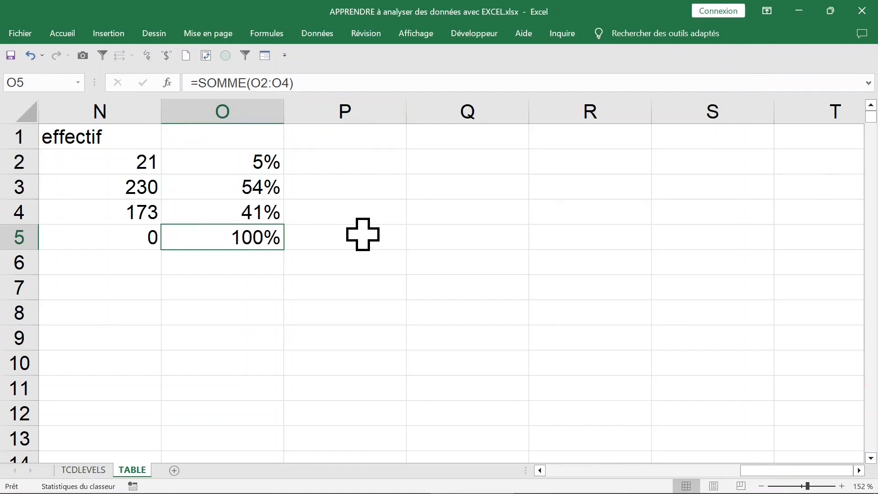
key("ctrl+z")
Fit column O to the width of its percentages and return along row 2 to D2 in the GENDER column.
left_click(206, 161)
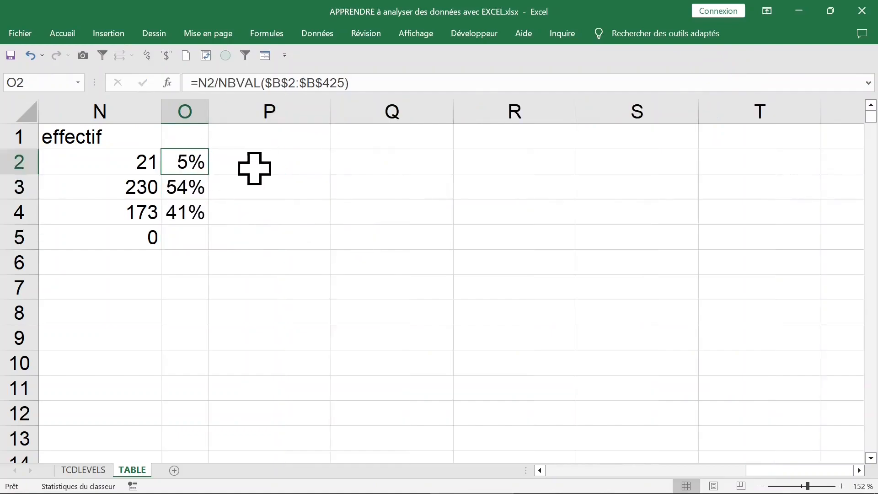
key("Left")
key("Left")
key("Left")
key("Left")
key("Left")
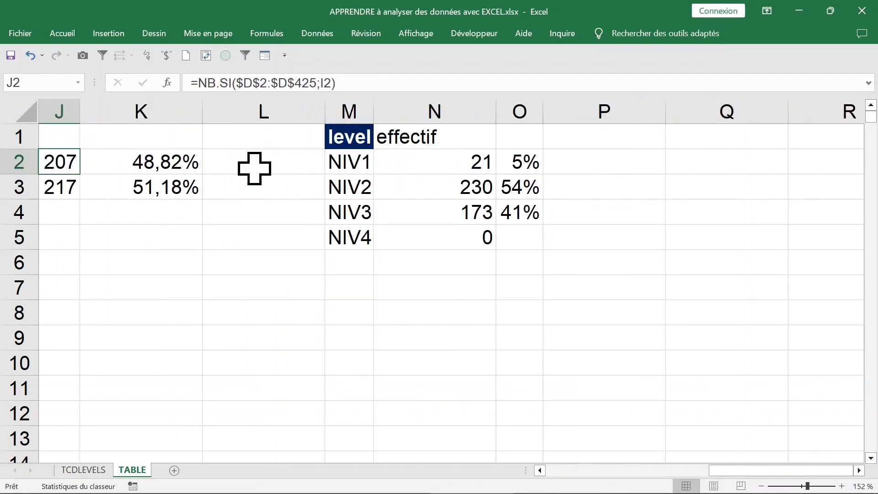
key("Left")
key("Left")
key("Left")
key("Left")
key("Left")
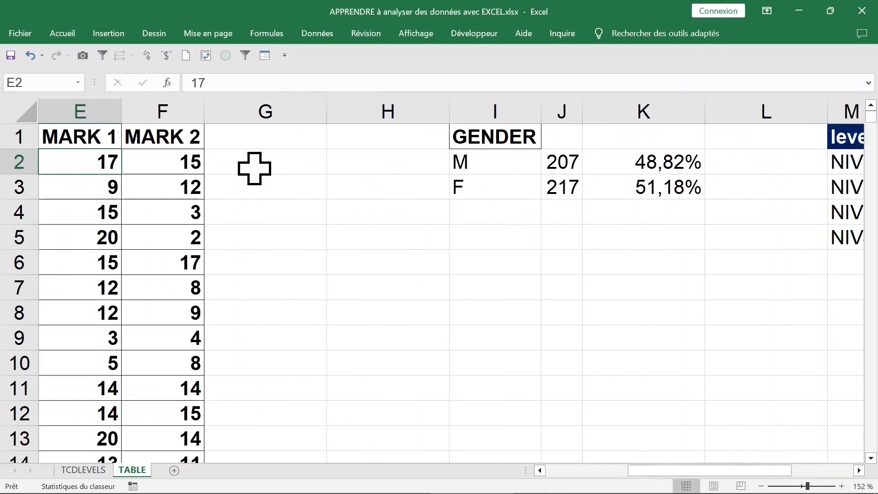
key("Left")
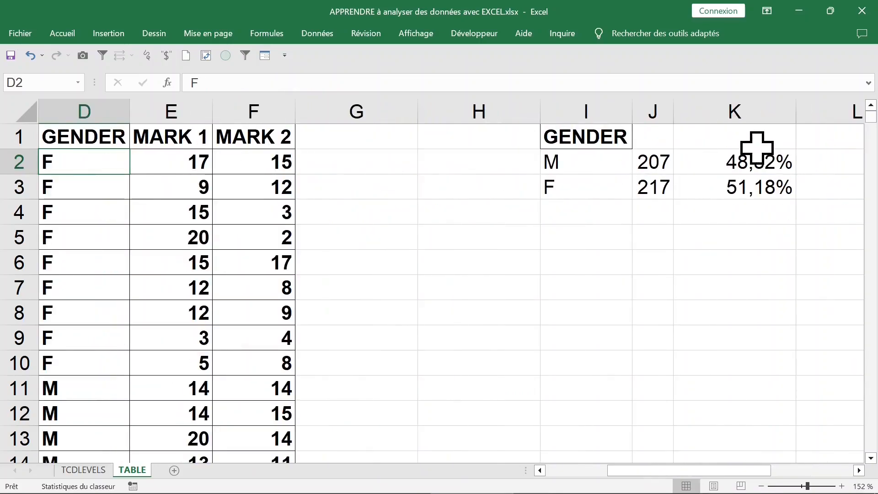
Fit column K to the width of its percentages and inspect the MARK 1, MARK 2 and LEVEL data columns.
left_click(787, 135)
double_click(797, 111)
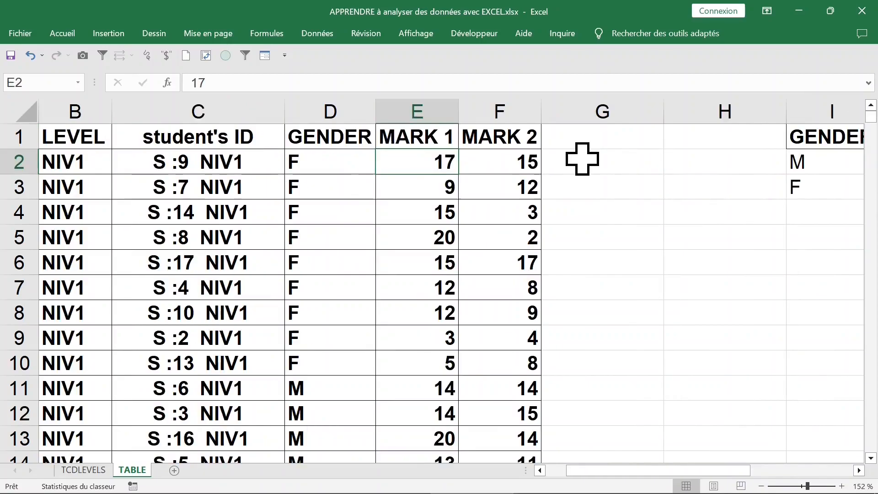
key("Right")
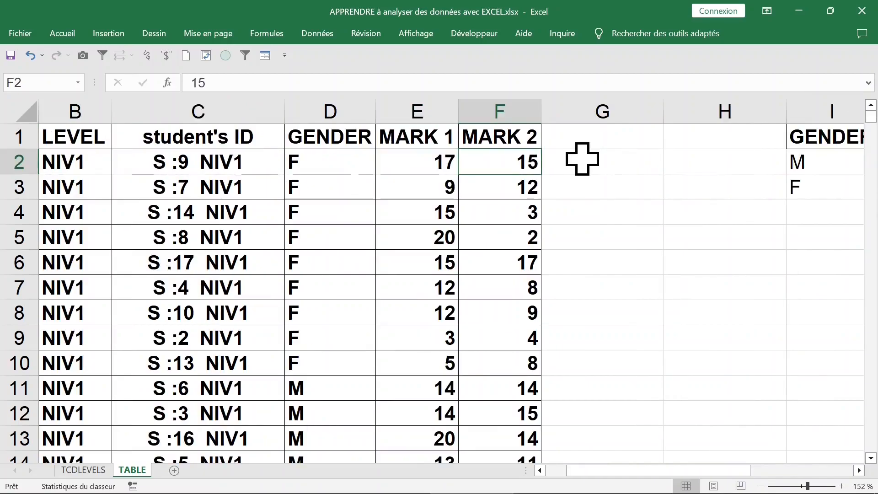
key("Left")
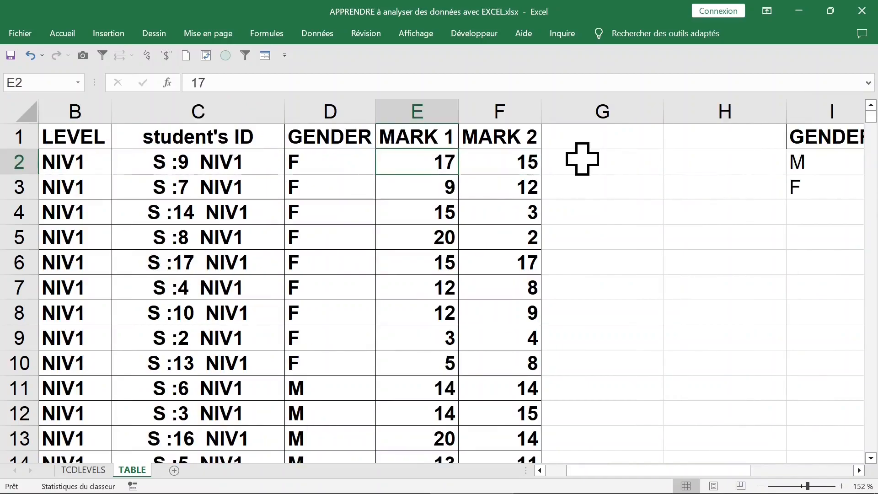
left_click(423, 110)
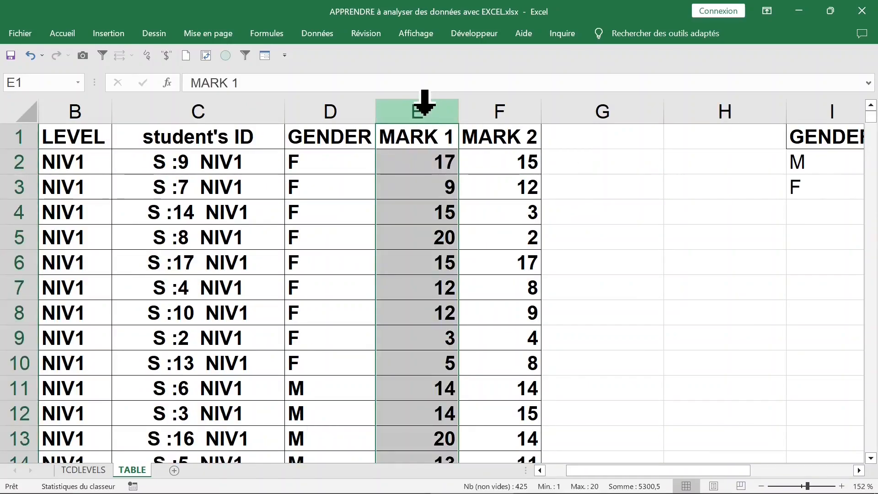
left_click(93, 166)
left_click(97, 213)
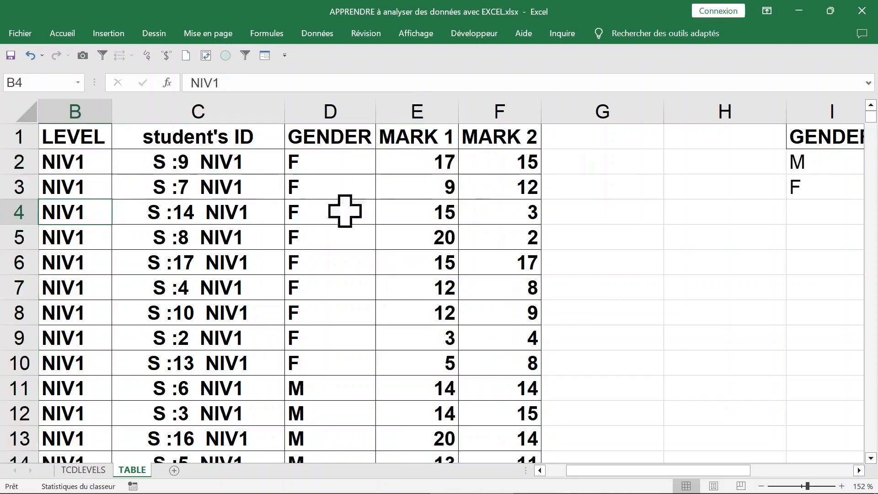
Start a SOMMEPROD formula in P2 with the level condition (M2=$B$2:$B$425) and a multiplication sign.
left_click(734, 230)
left_click_drag(398, 140, 404, 212)
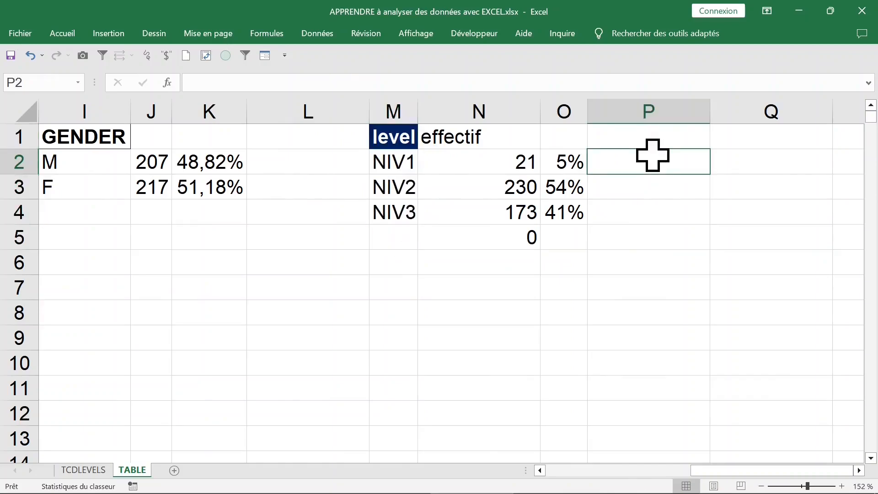
type("=")
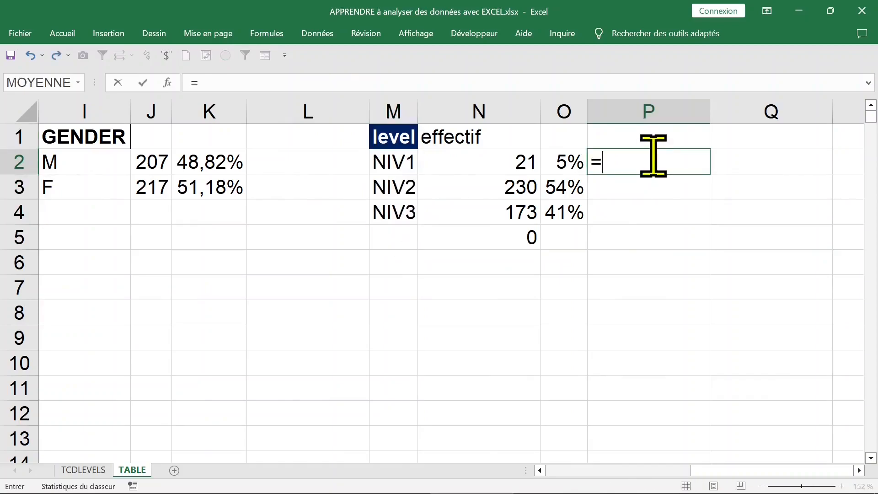
type("sommep")
key("Tab")
type("(")
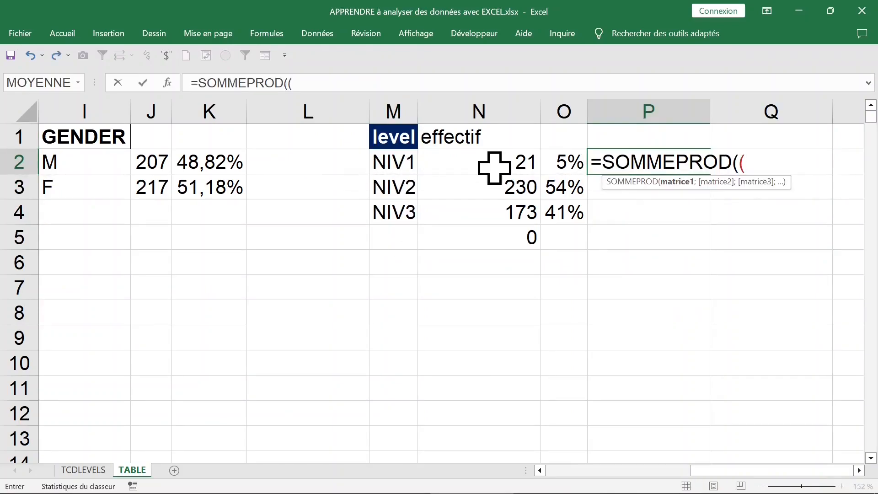
left_click(406, 164)
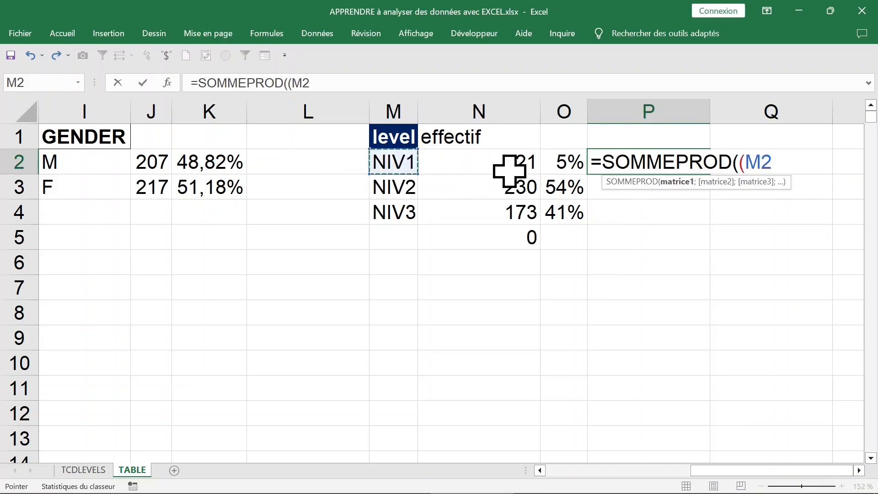
type("=")
key("Home")
key("Right")
key("ctrl+shift+Down")
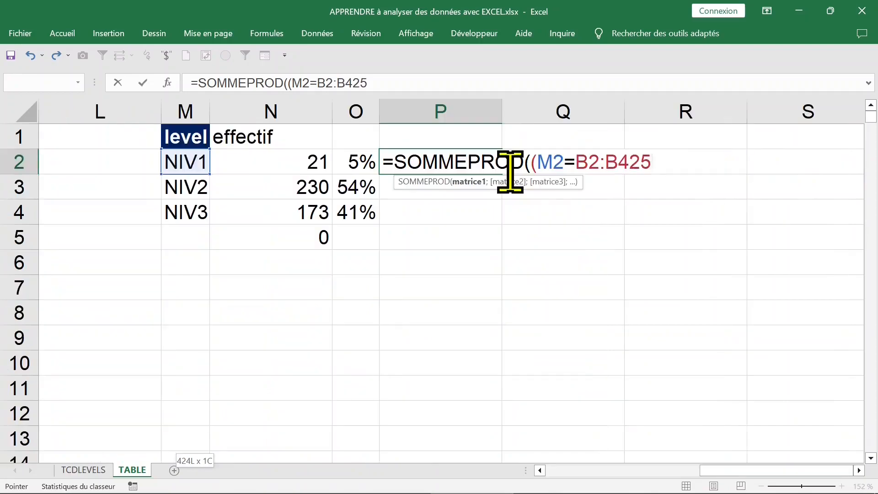
key("F4")
type(")*")
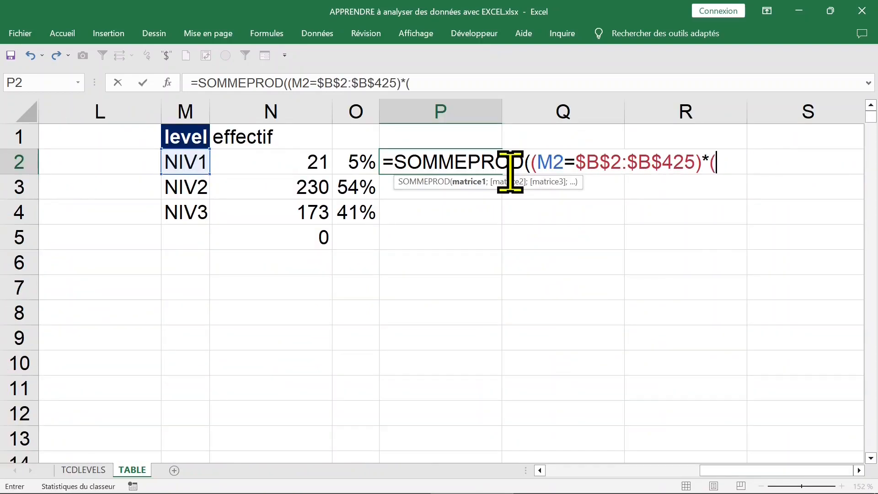
Complete the P2 formula with the MARK 1 condition ($E$2:$E$425>=10) and enter it.
type("(")
key("Home")
key("ctrl+Right")
key("ctrl+Right")
key("ctrl+Left")
key("Left")
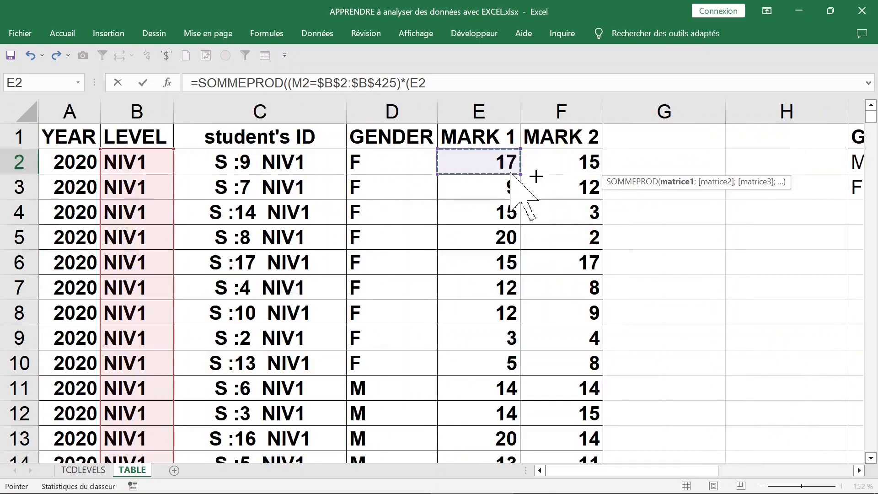
key("ctrl+shift+Down")
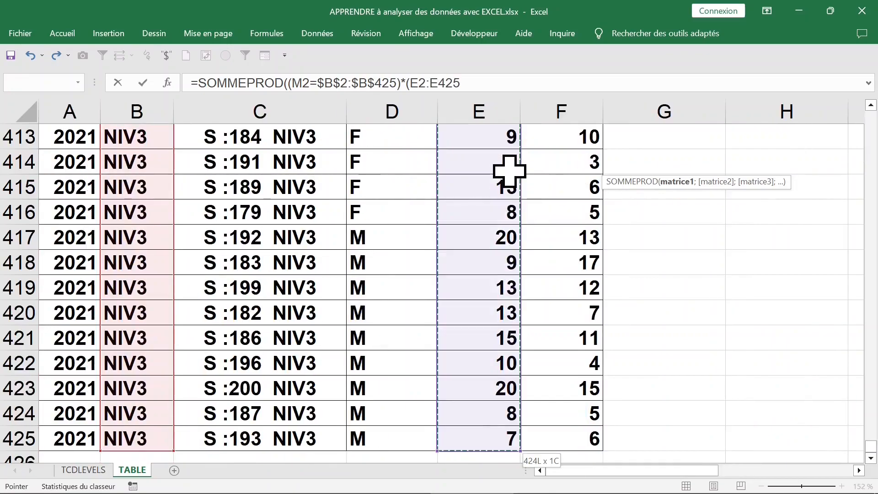
key("F4")
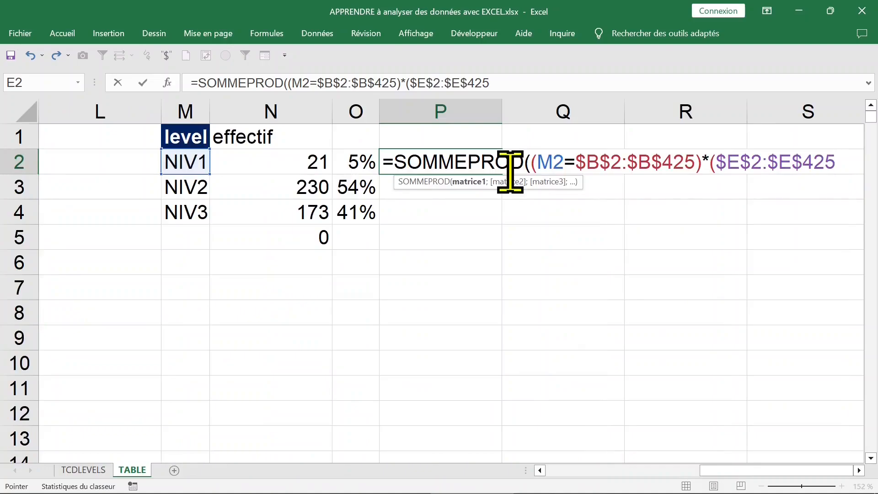
type(">=10)")
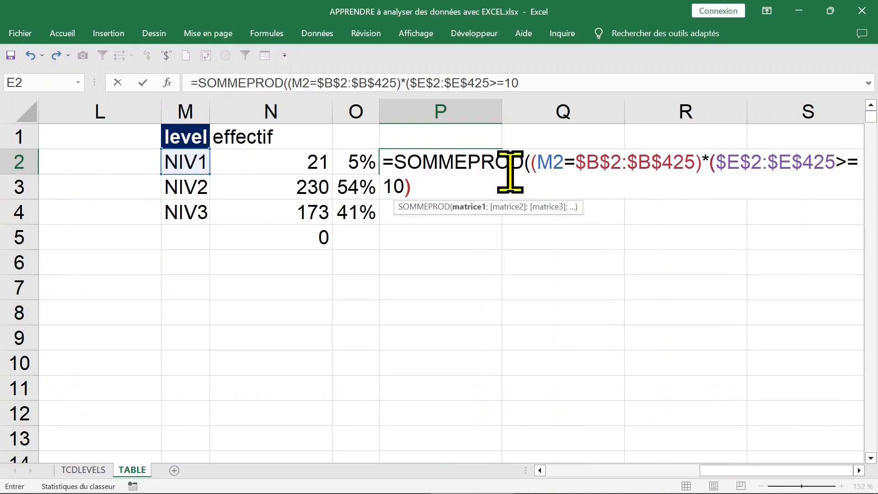
type(")")
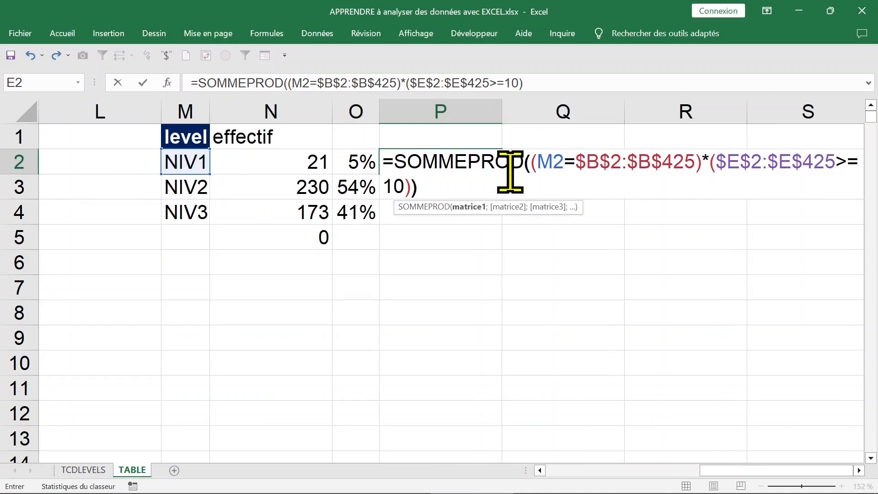
key("Return")
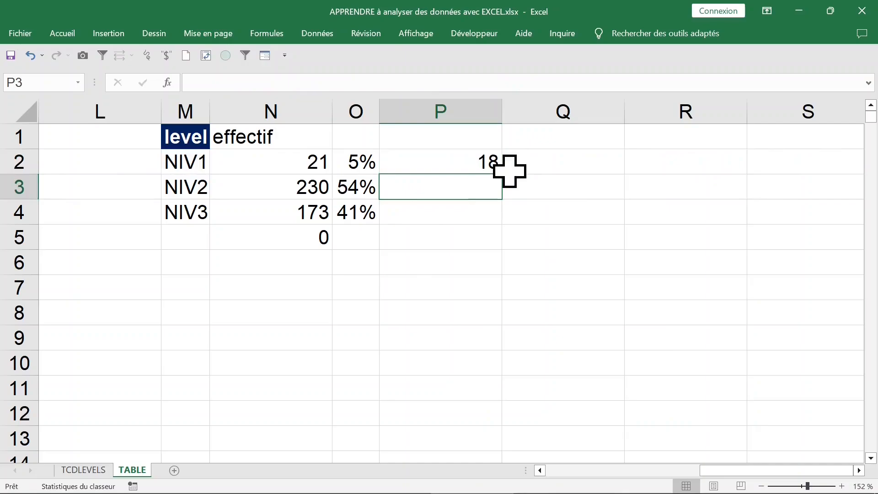
Change the MARK 1 condition in P2 to =10, copy the formula down to P4 and check each level's count.
key("Up")
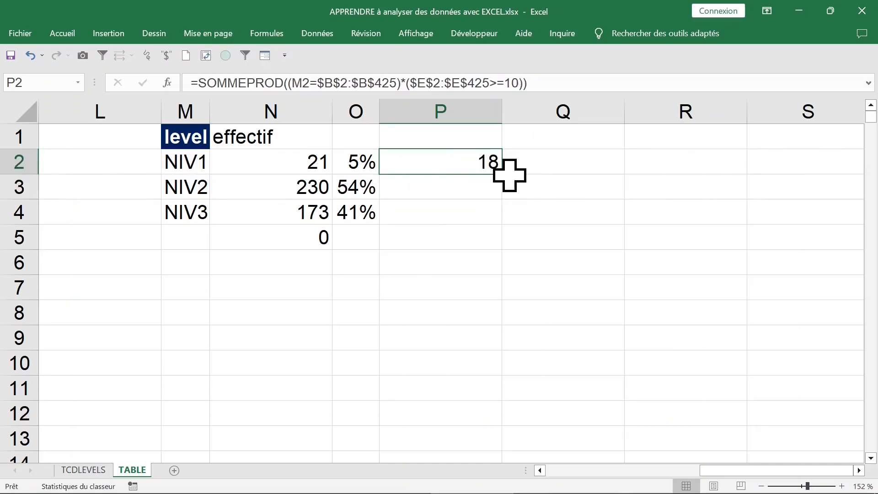
left_click(498, 82)
key("BackSpace")
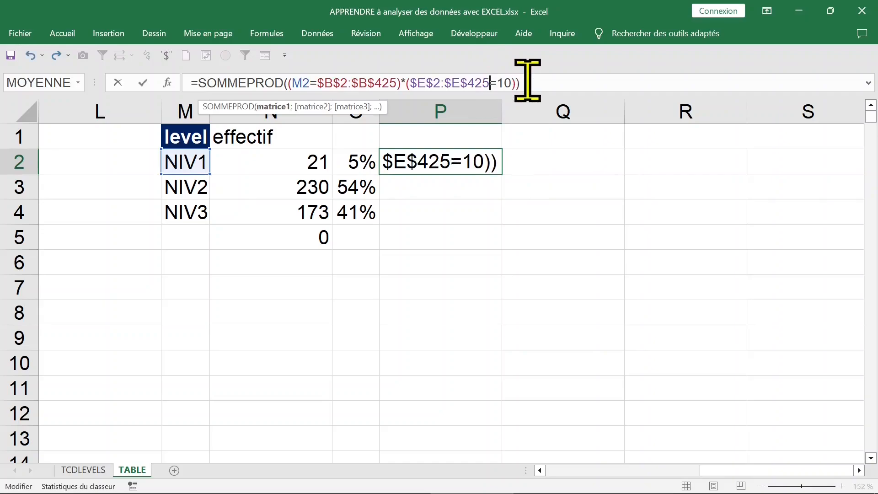
key("Return")
left_click(470, 159)
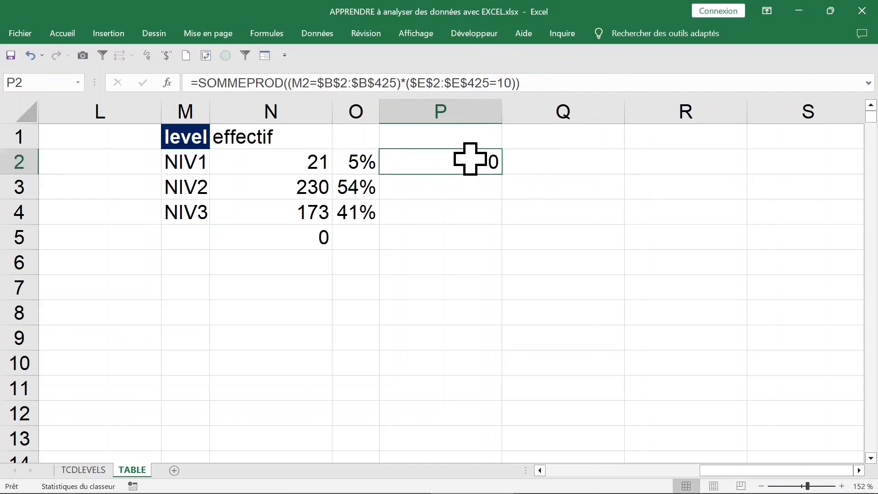
left_click(199, 160)
left_click(480, 164)
left_click_drag(504, 180, 503, 221)
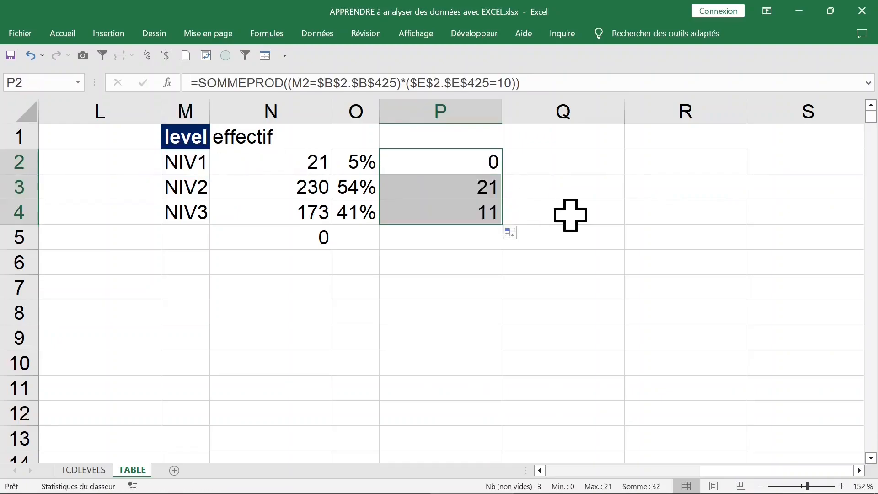
left_click(465, 188)
left_click(476, 161)
left_click(465, 210)
left_click(464, 188)
left_click(465, 210)
Change the MARK 1 condition in P2 to <10 and copy the formula down to P4.
left_click(477, 161)
left_click(489, 83)
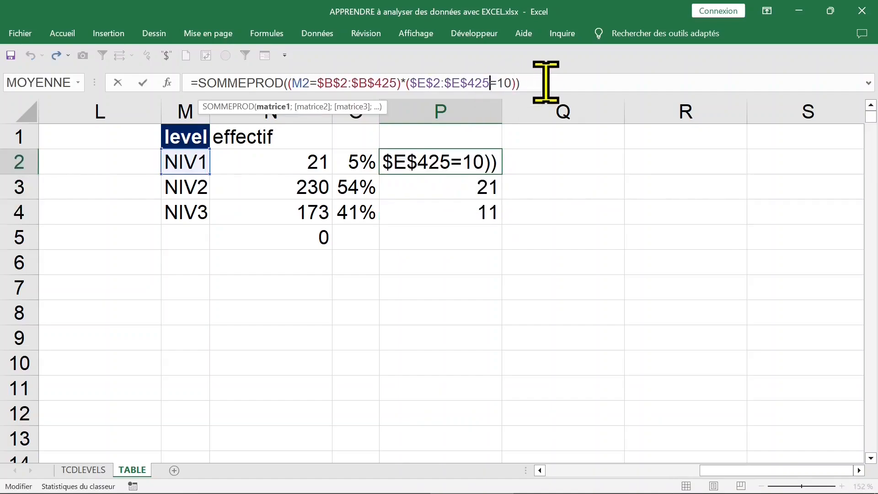
type("<")
key("Delete")
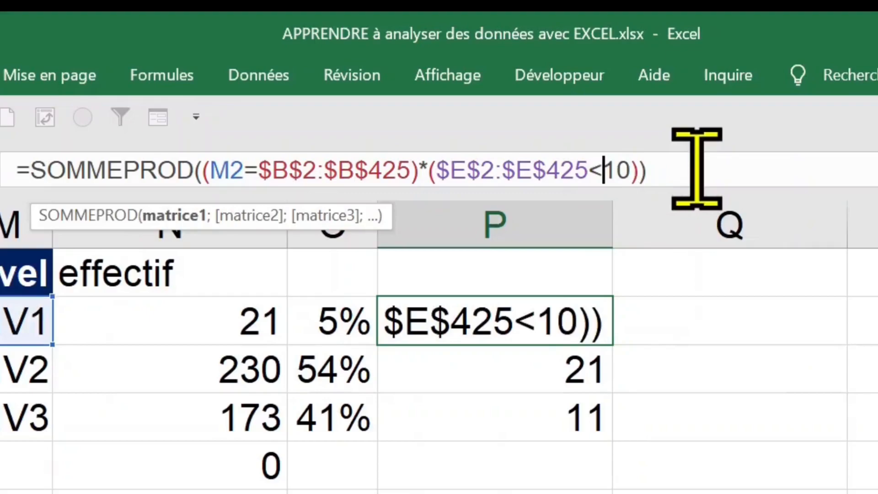
left_click(479, 165)
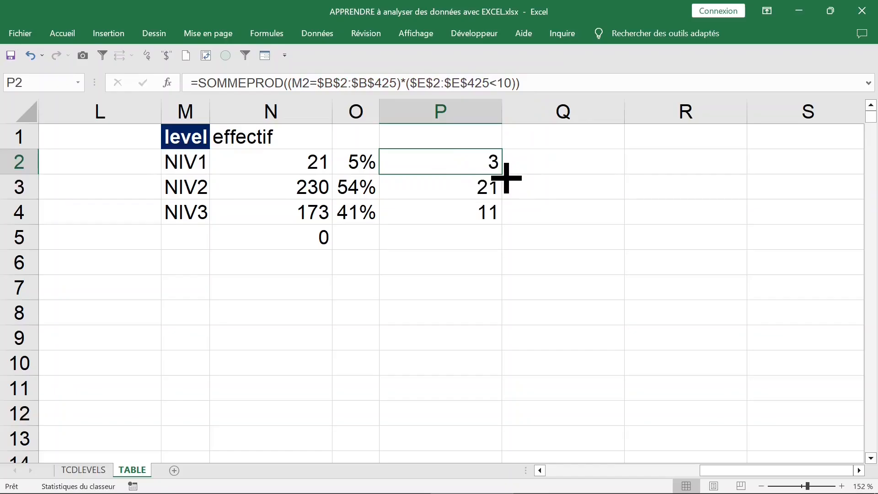
left_click_drag(506, 178, 506, 219)
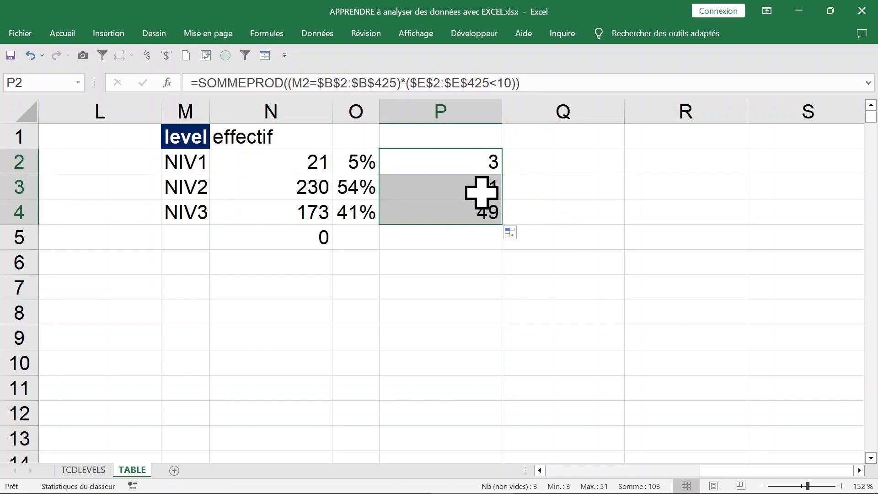
key("ctrl+Left")
left_click(464, 180)
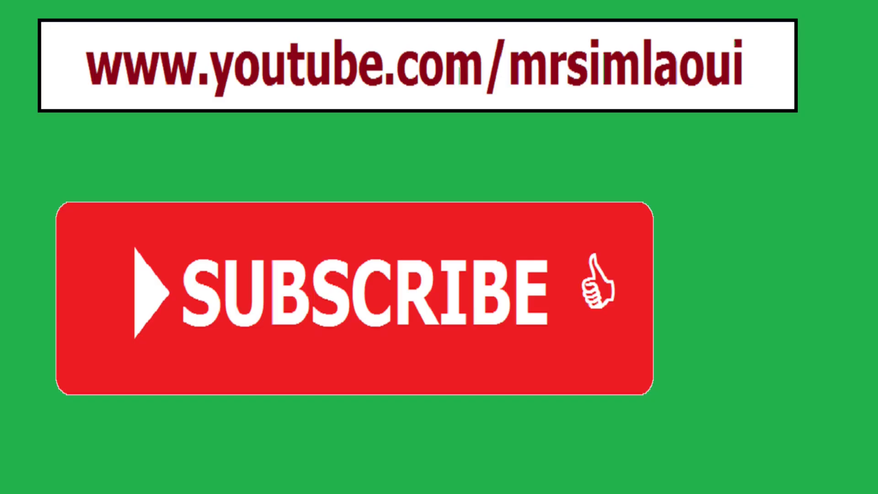